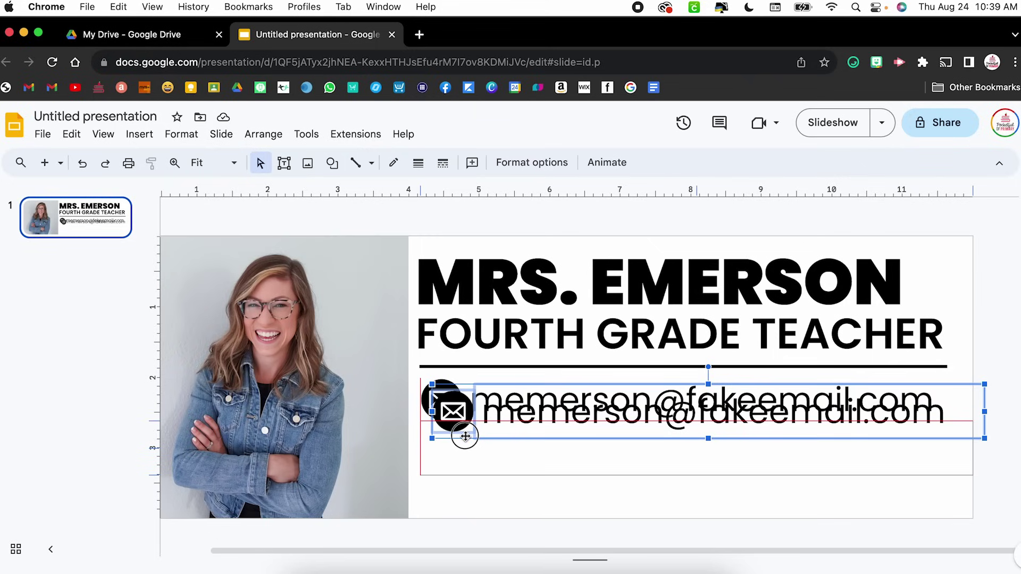
Replace the envelope icon in the duplicated email row with the round green phone icon from a web image search for "phone icon".
click(463, 499)
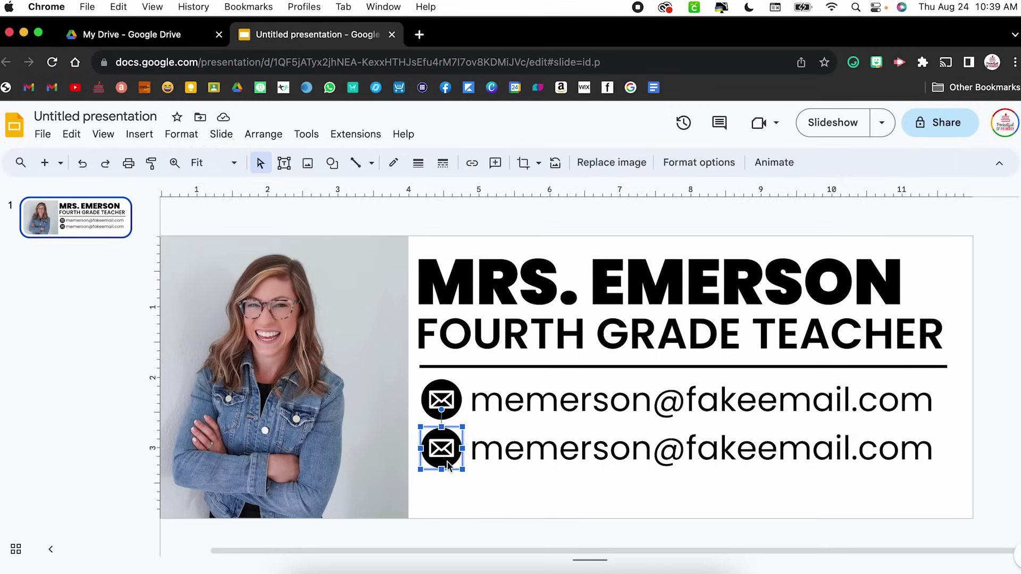
click(612, 163)
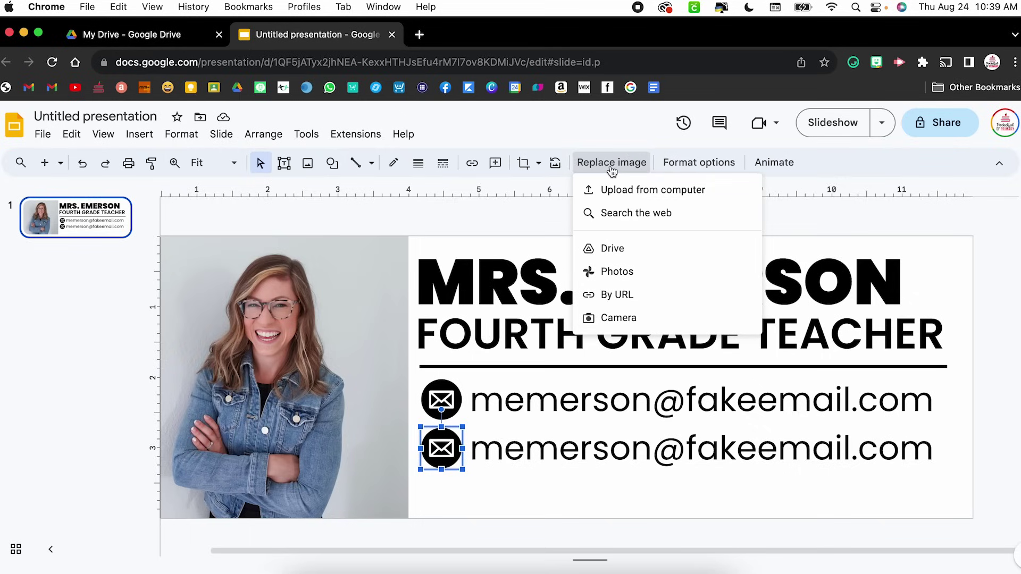
click(614, 213)
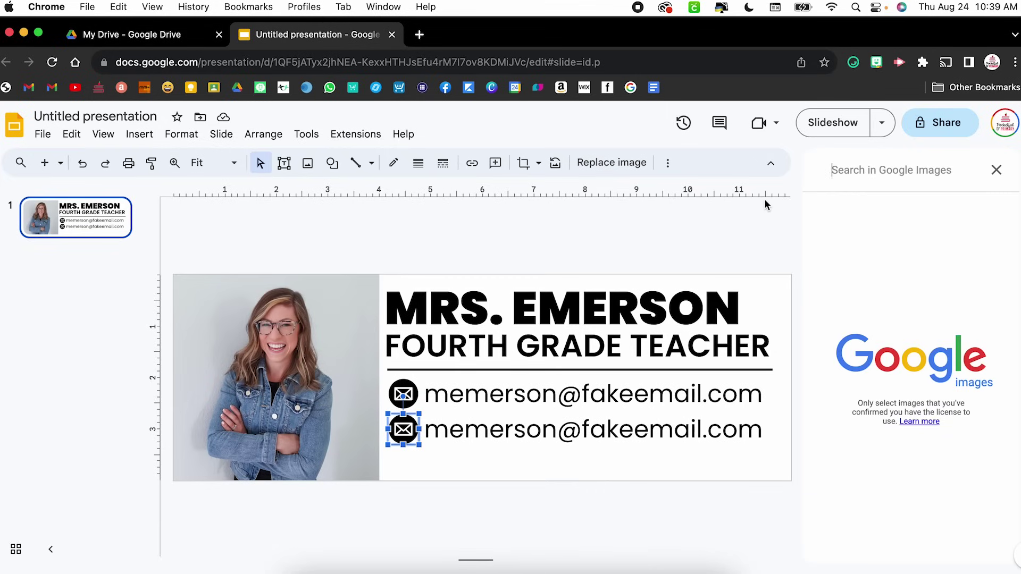
text(phone icon)
key(Return)
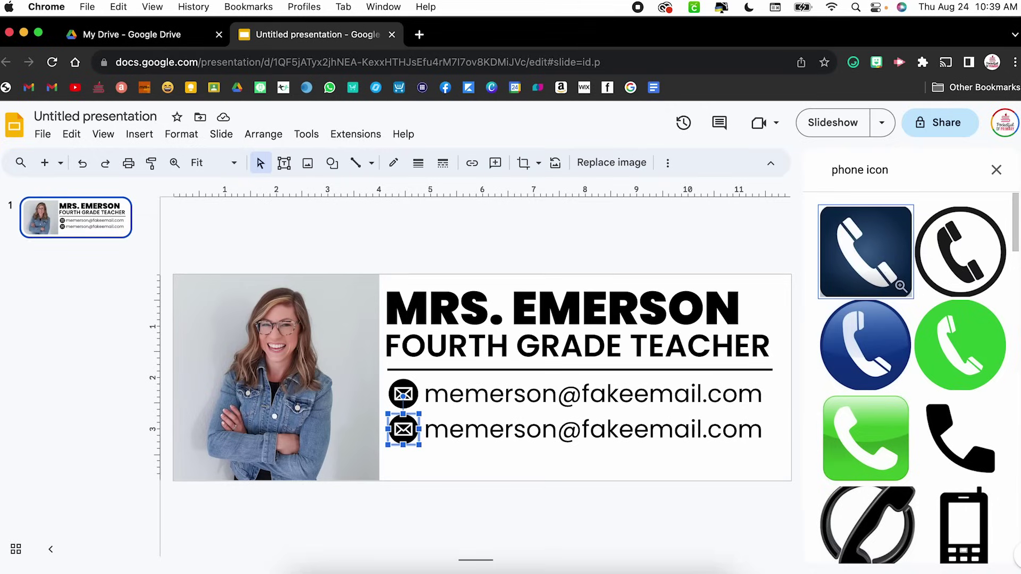
click(958, 354)
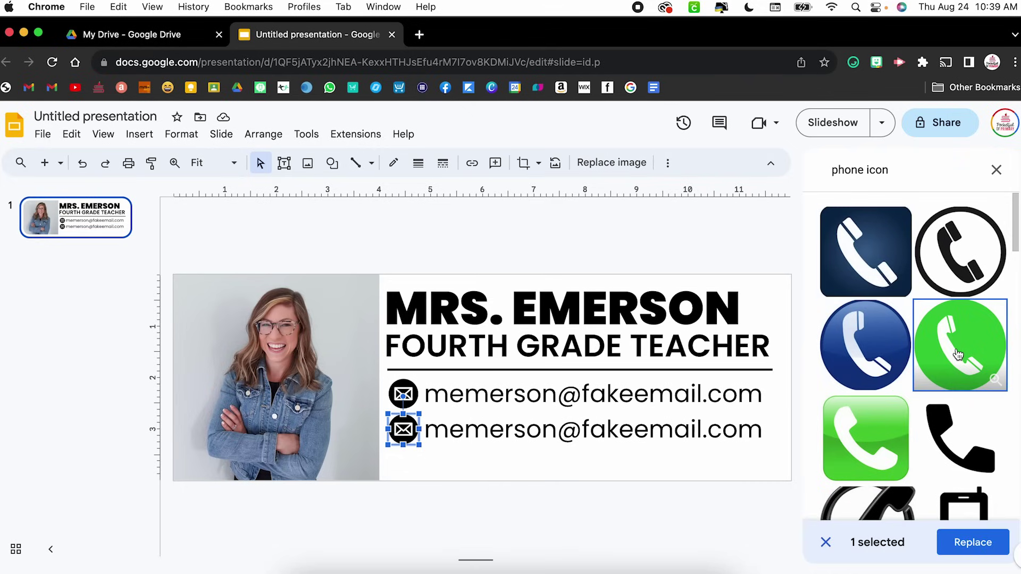
click(972, 542)
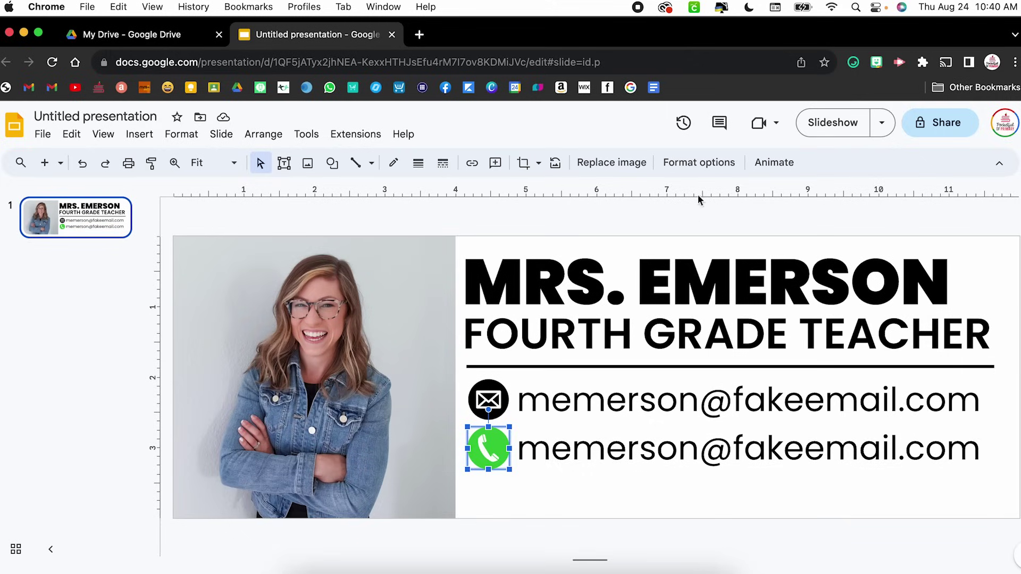
Recolor the green phone icon with Dark 4 and view its image adjustment options.
click(701, 163)
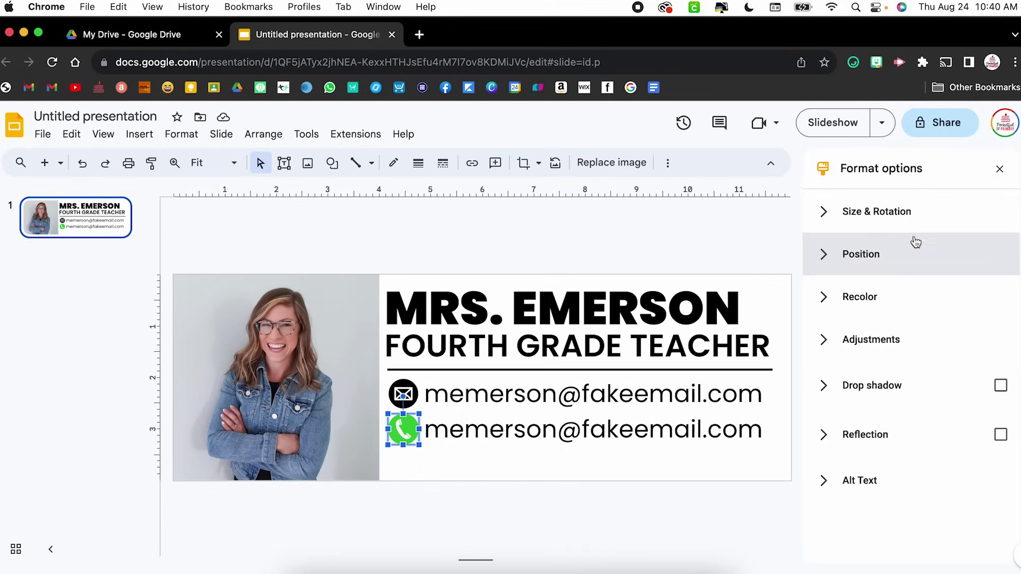
click(825, 300)
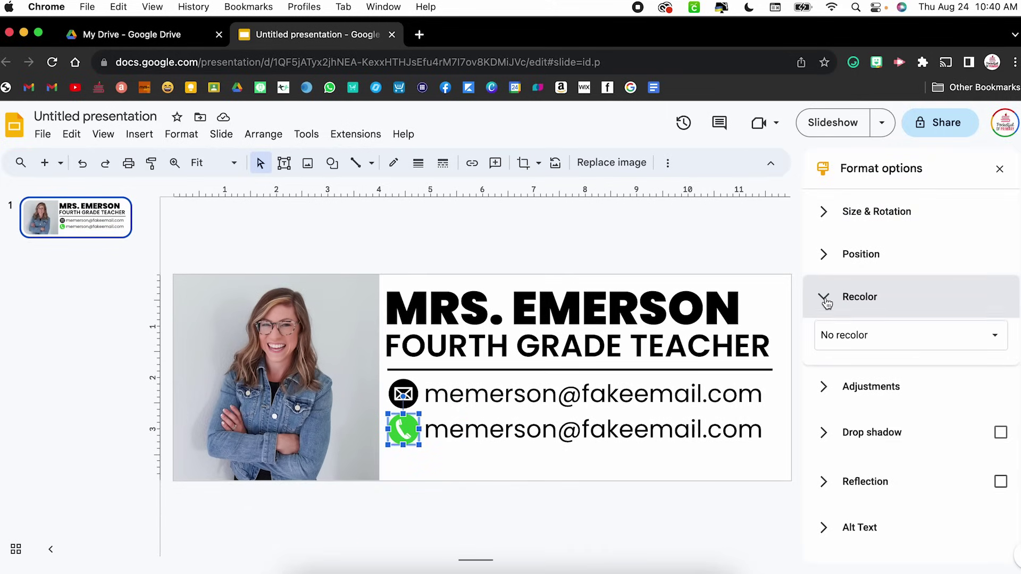
click(992, 343)
scroll(954, 457, down, 3)
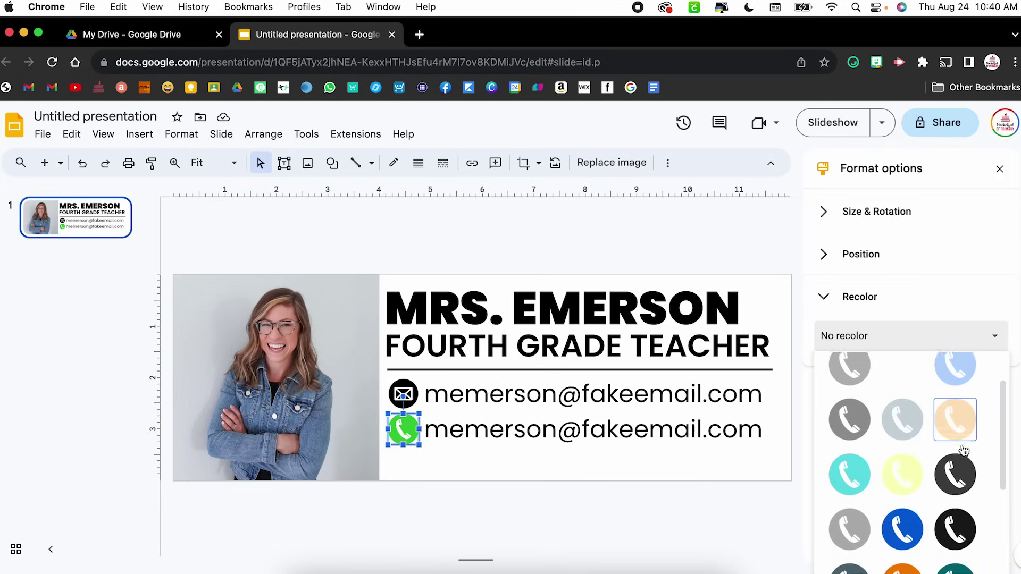
scroll(960, 457, down, 1)
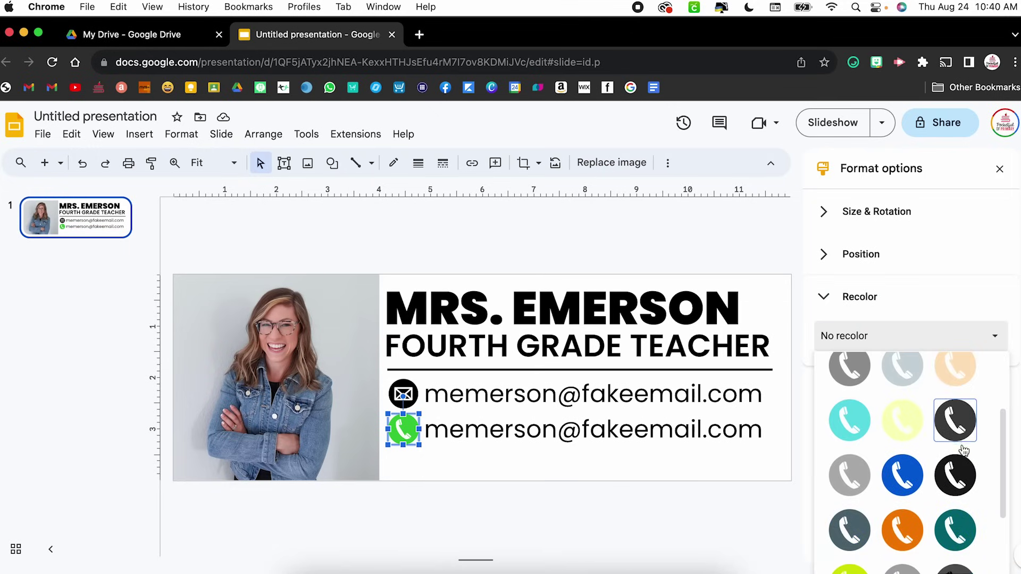
click(957, 483)
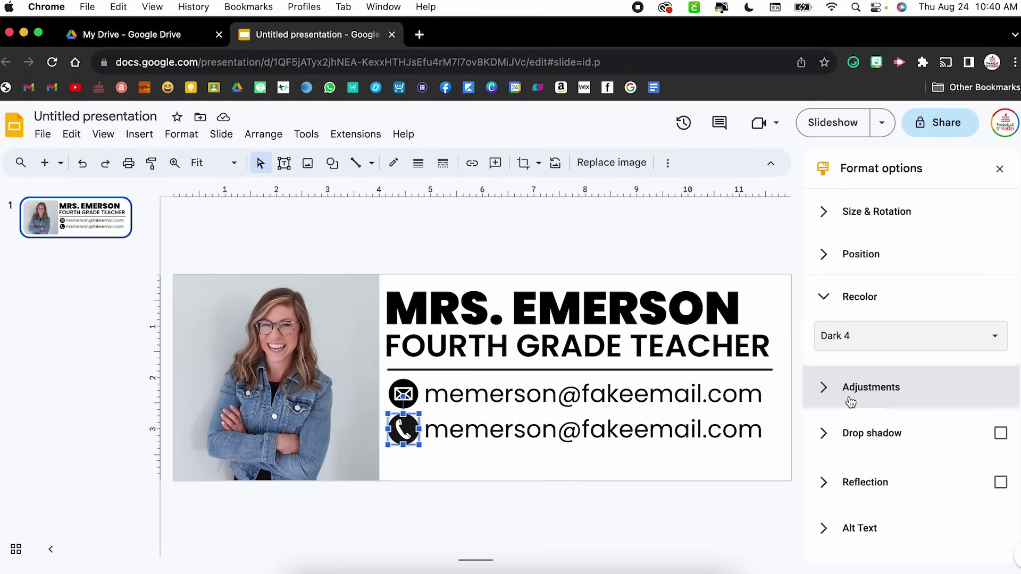
click(851, 402)
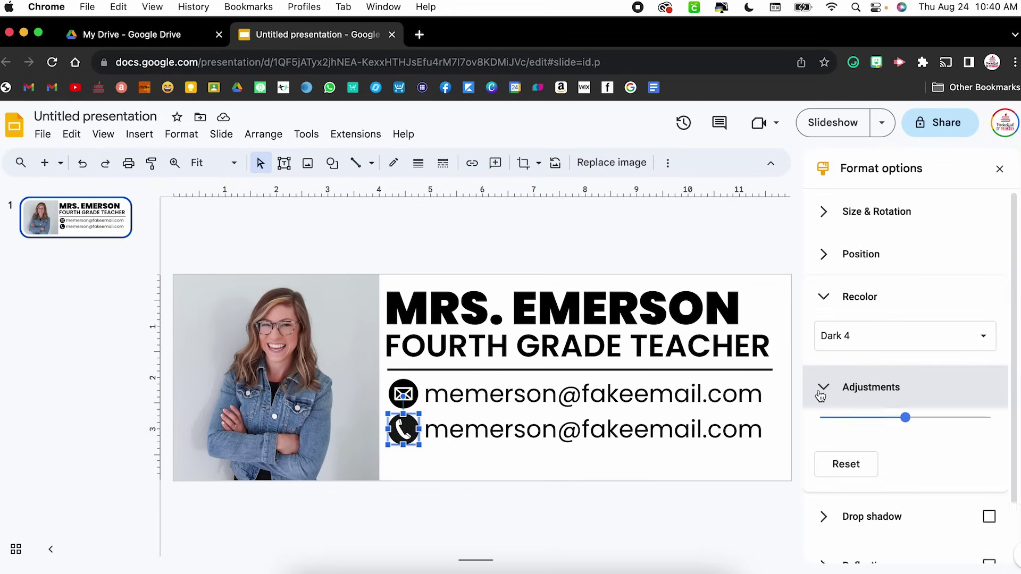
scroll(896, 488, down, 2)
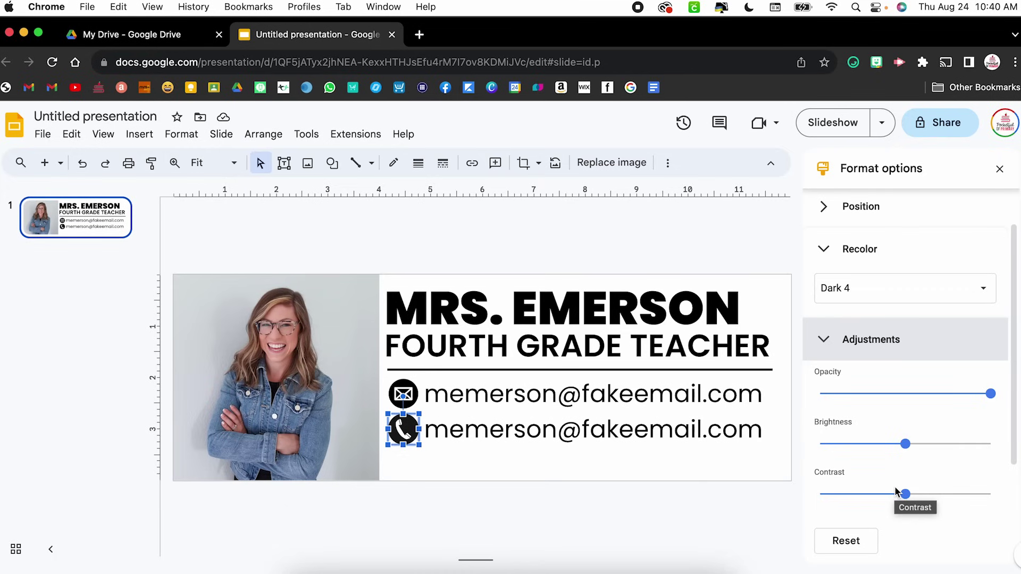
click(999, 169)
Replace the email address beside the phone icon with the teacher's phone number.
click(570, 450)
key(super+a)
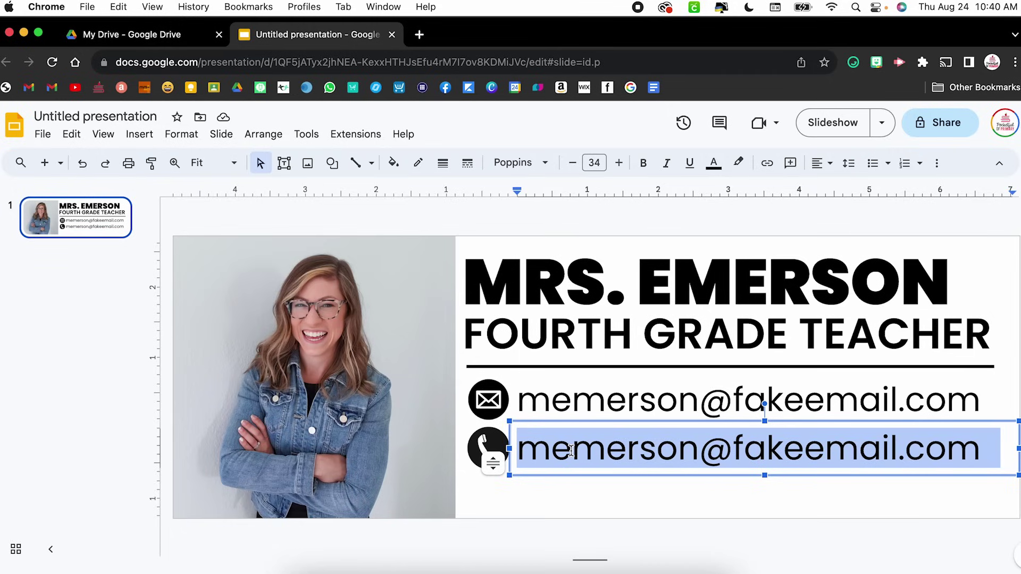
text(123)
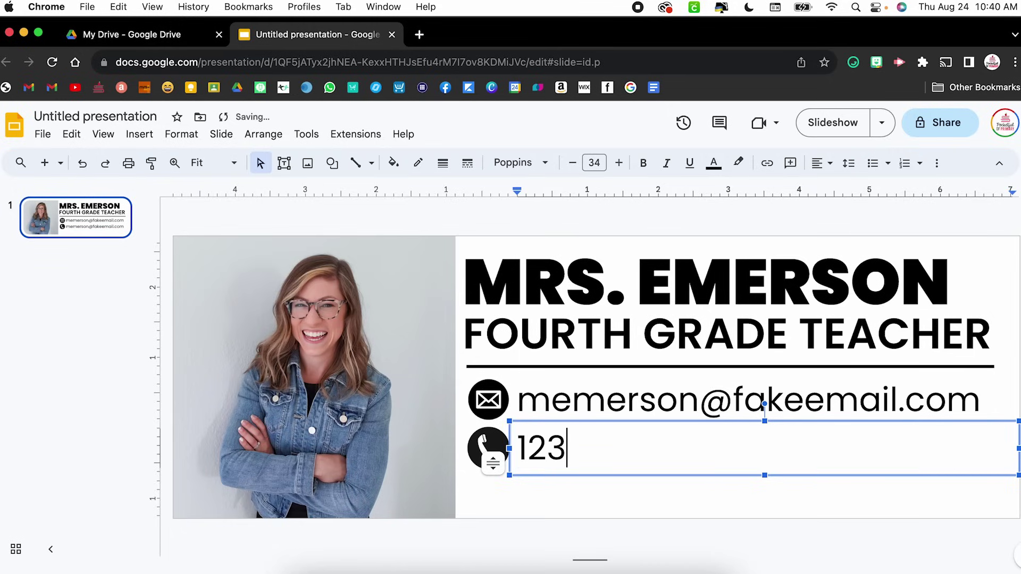
text(-456-)
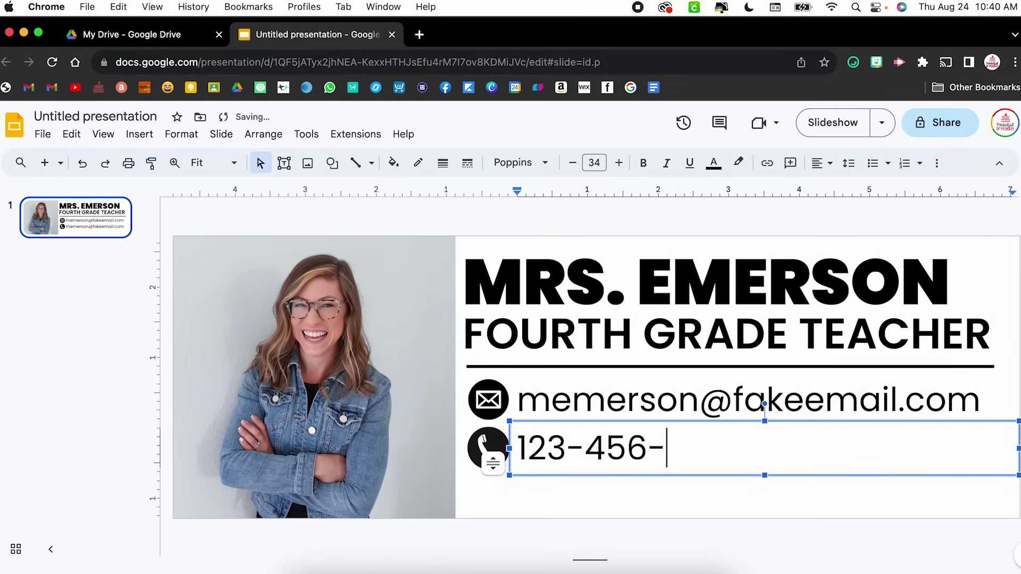
text(7890)
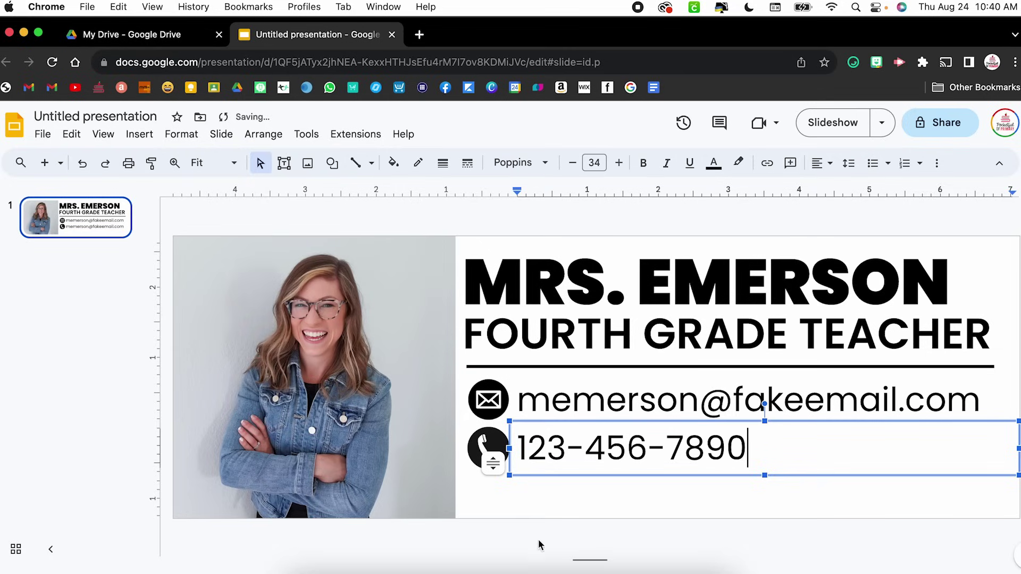
click(573, 512)
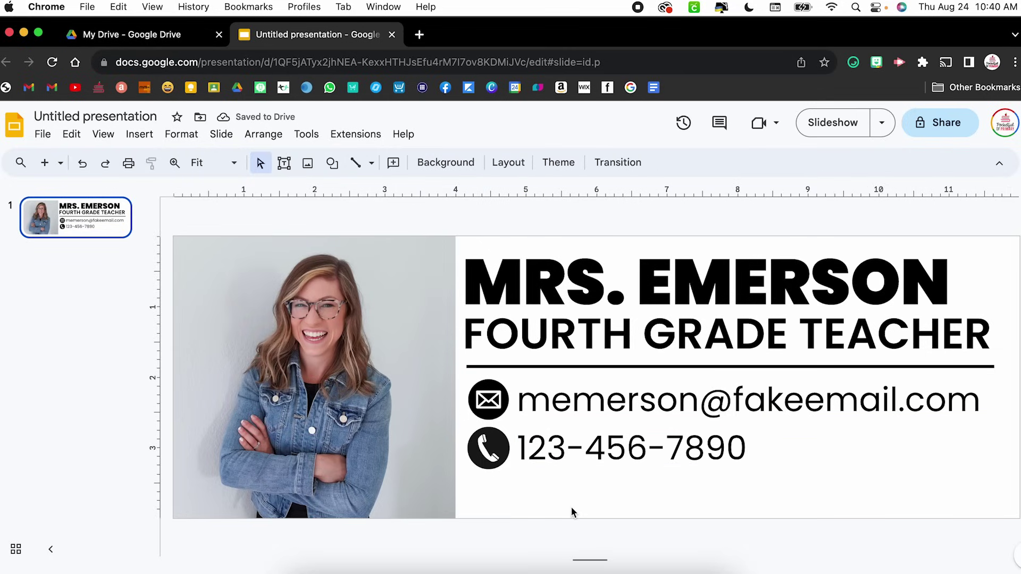
Duplicate the phone icon with its number and place the copy directly below, aligned with the original row.
drag(482, 487, 587, 450)
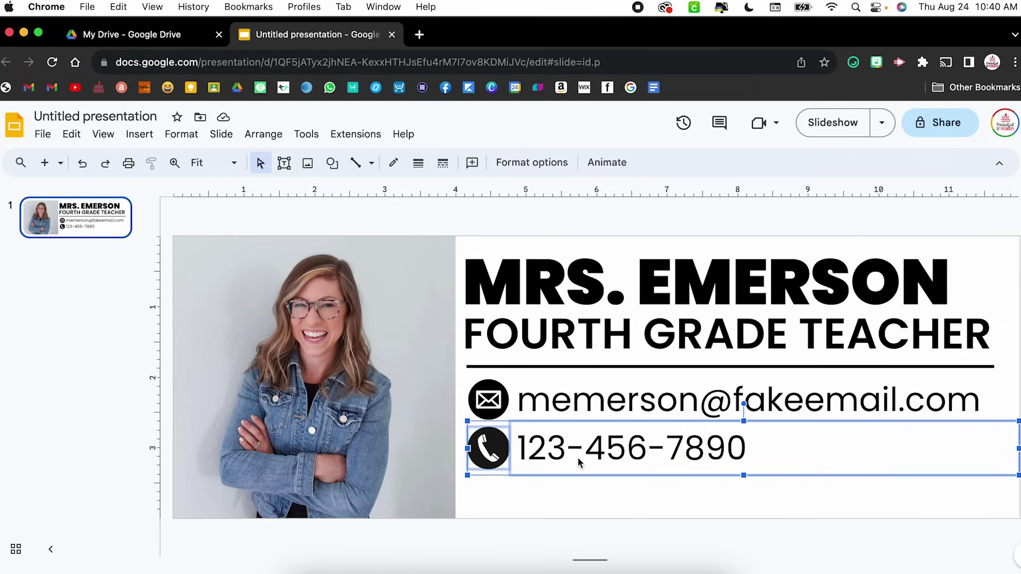
key(super+d)
drag(560, 435, 547, 482)
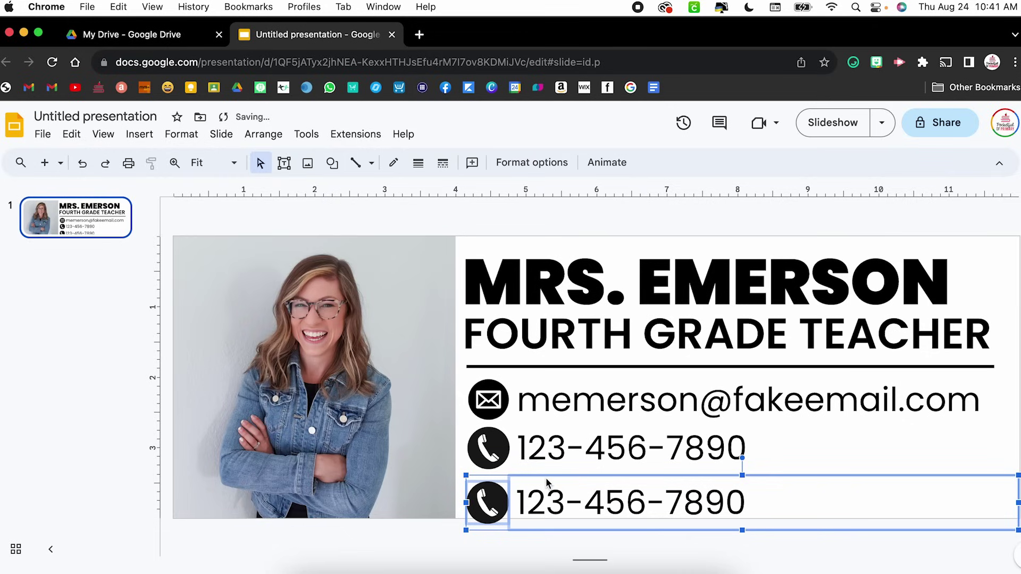
drag(548, 482, 548, 473)
click(504, 540)
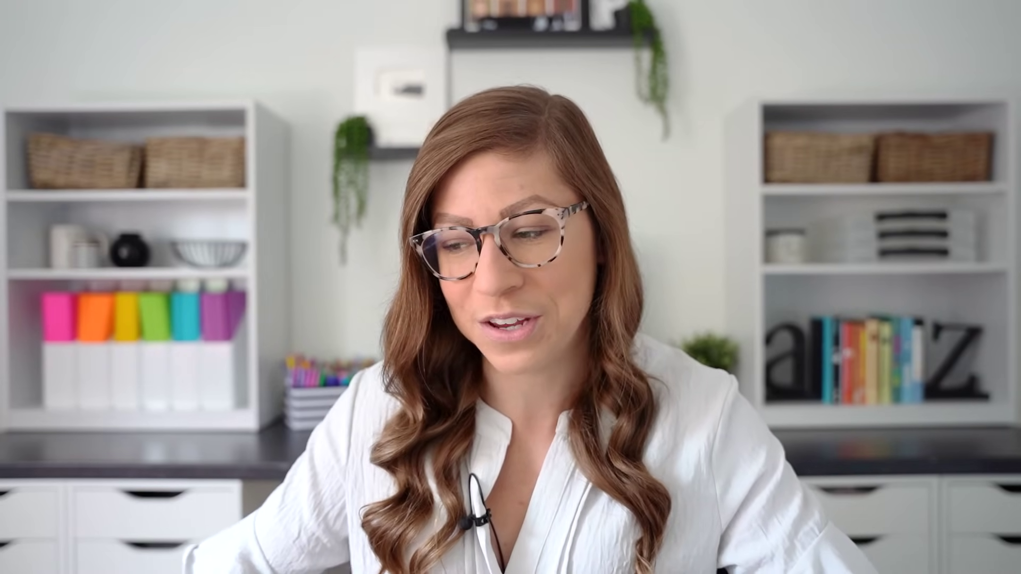
Try shifting both phone rows up onto the slide and nudging the lower row closer to the one above.
drag(480, 530, 611, 451)
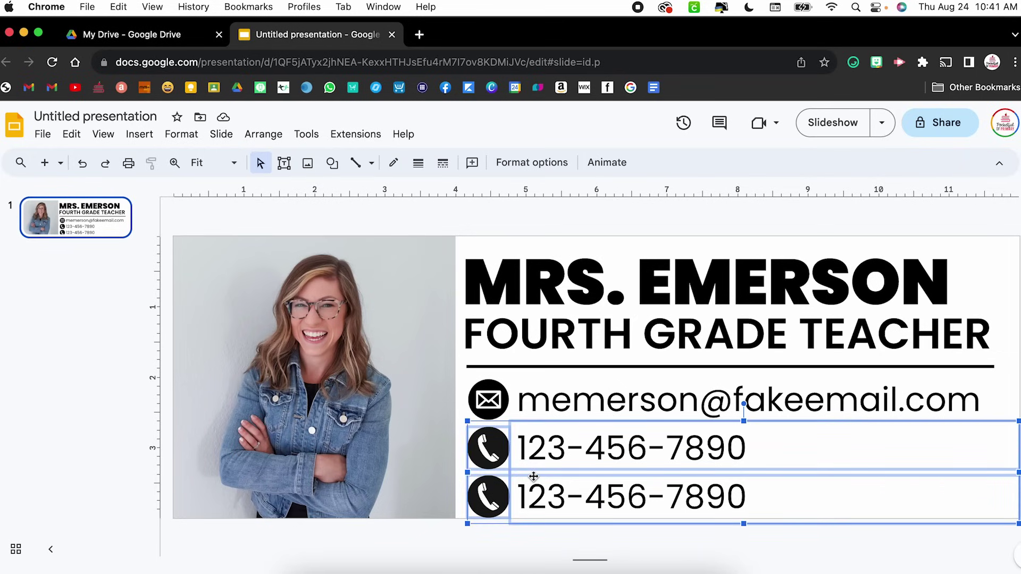
drag(533, 476, 534, 471)
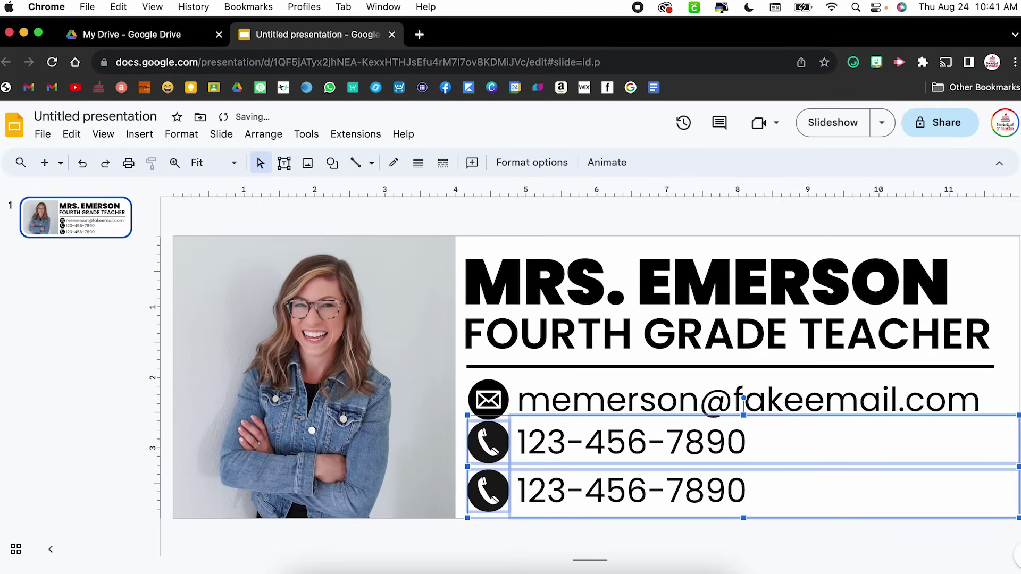
click(505, 539)
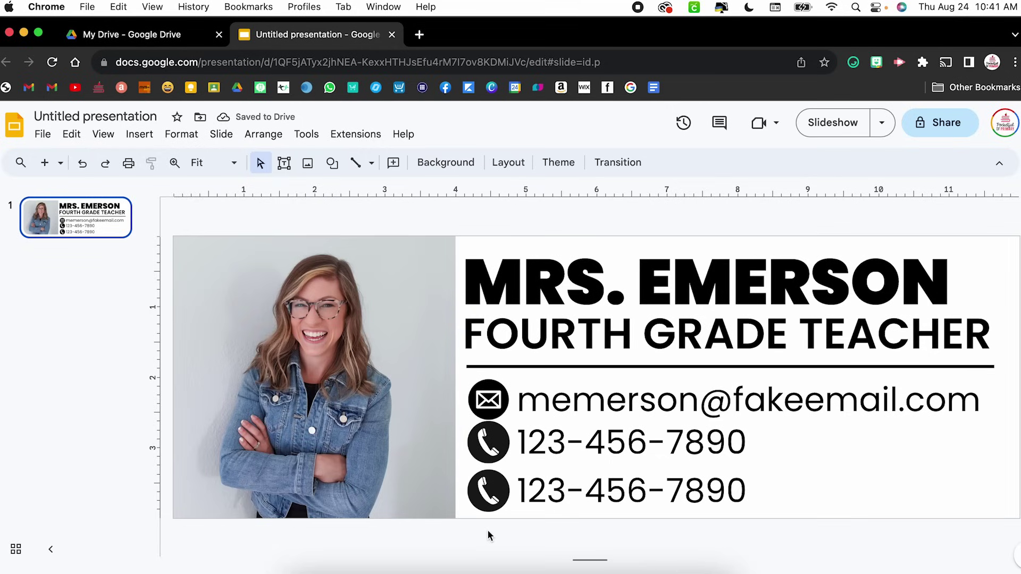
drag(488, 534, 592, 497)
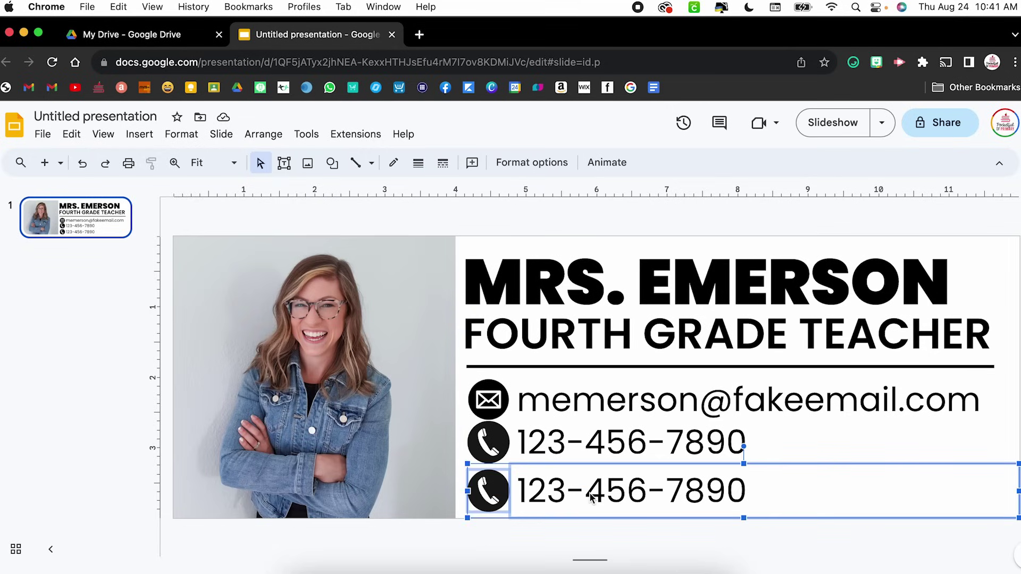
key(Up)
click(548, 527)
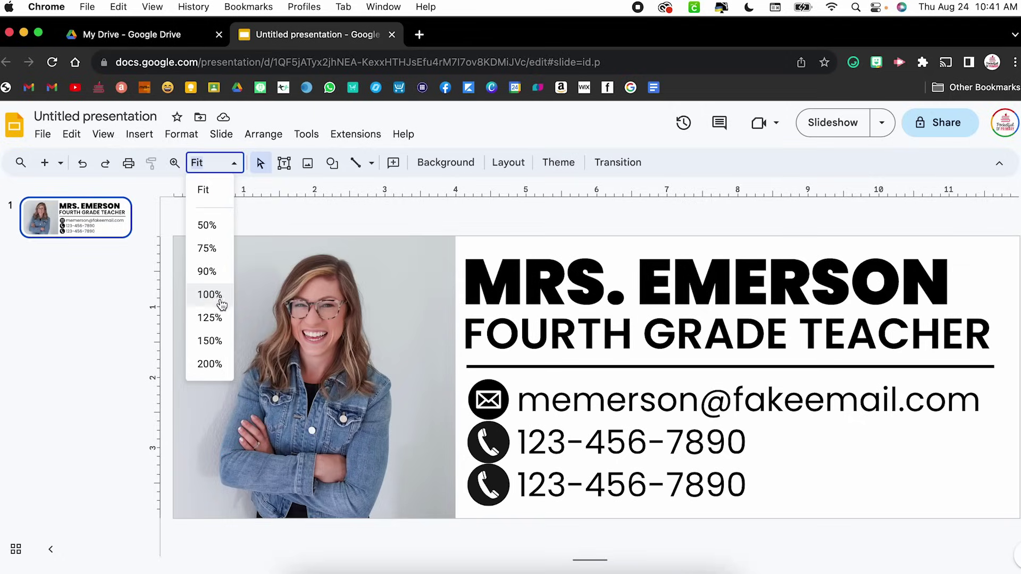
Try nudging both phone rows down together to widen the gap below the email row.
click(219, 317)
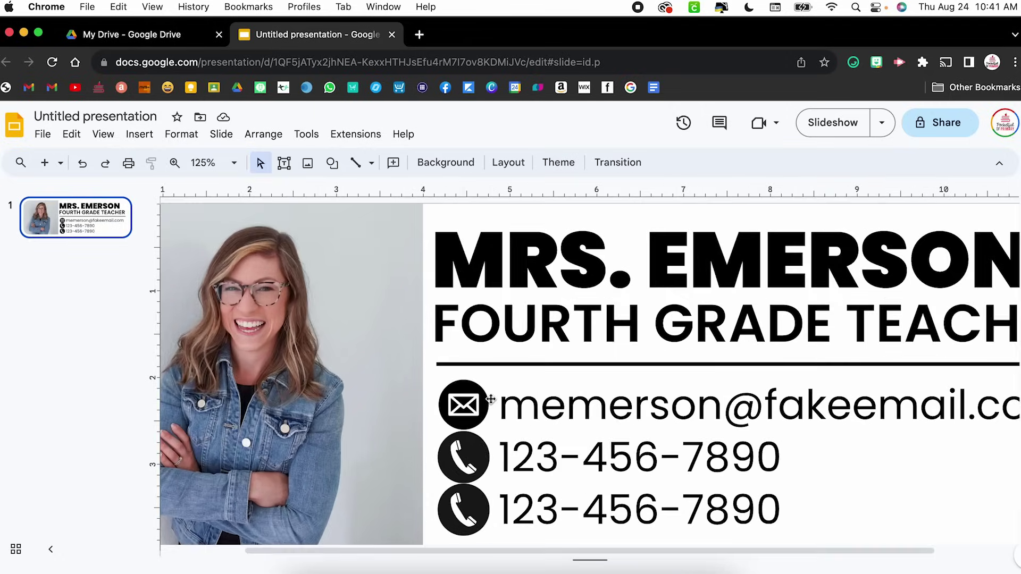
scroll(490, 399, down, 1)
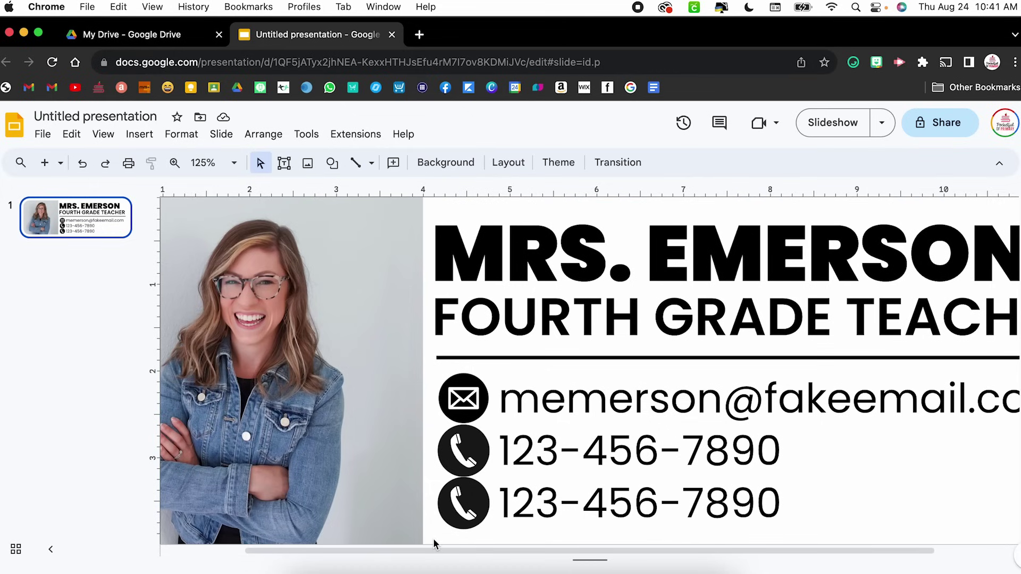
drag(433, 540, 741, 445)
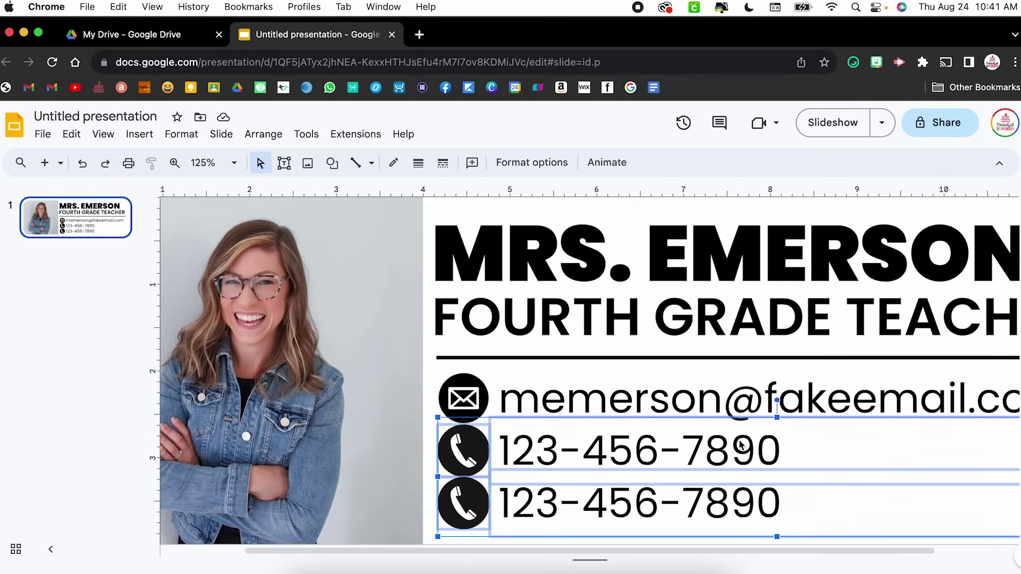
key(Down)
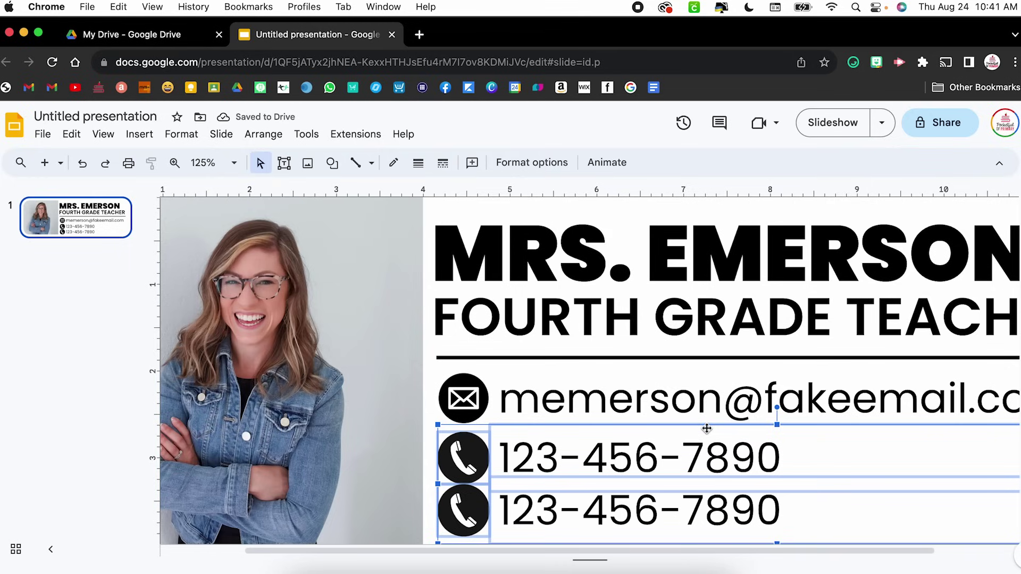
click(234, 164)
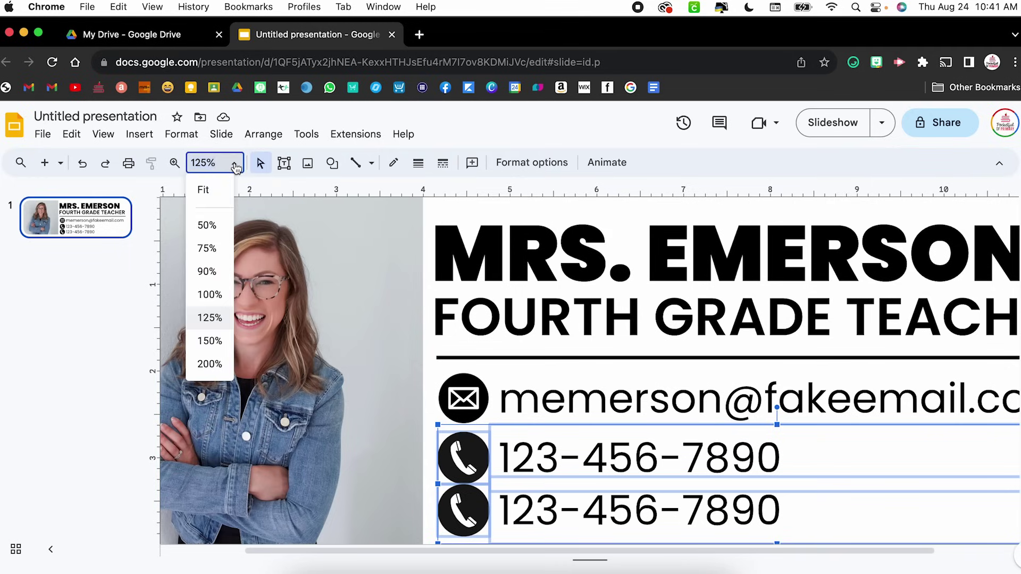
click(203, 191)
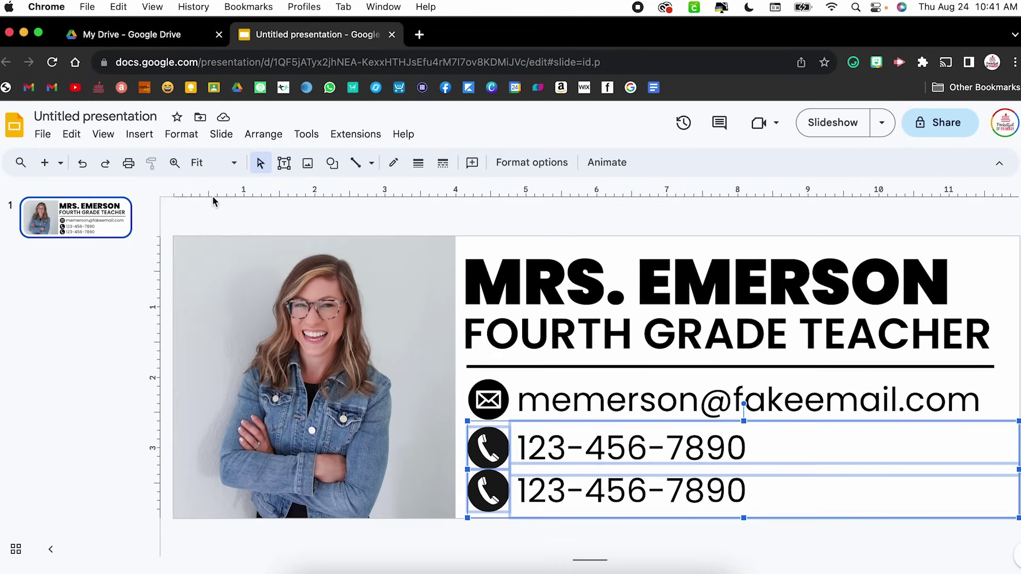
Undo the recent position changes to the phone rows.
click(81, 164)
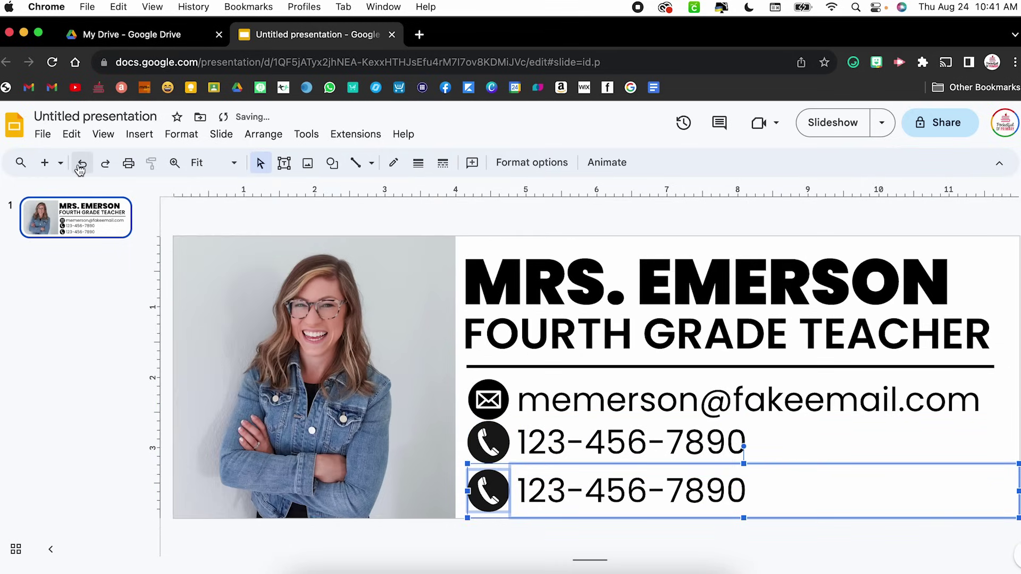
click(81, 165)
click(460, 549)
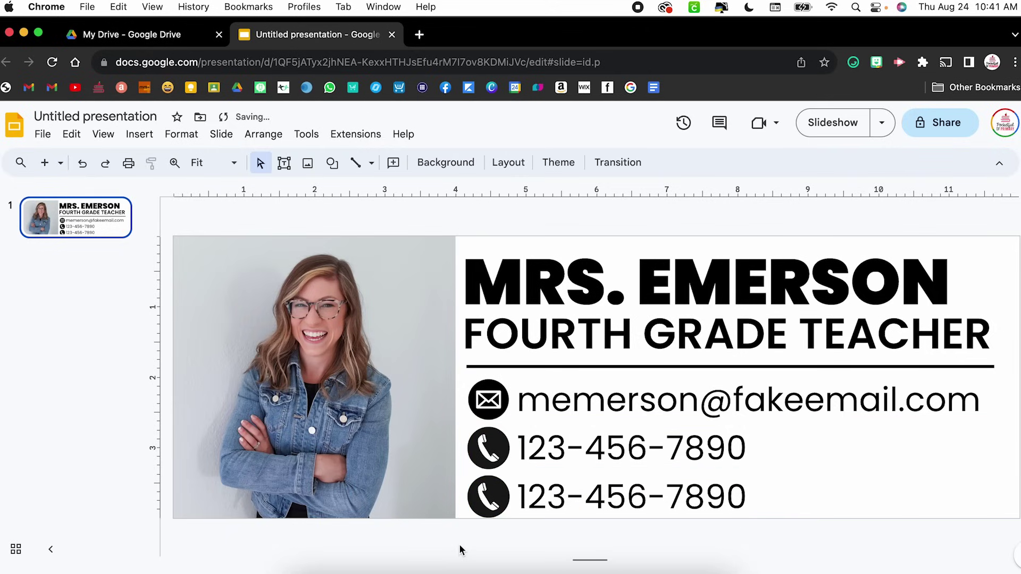
Nudge the email row and both phone rows together slightly upward beneath the divider line.
drag(478, 538, 861, 400)
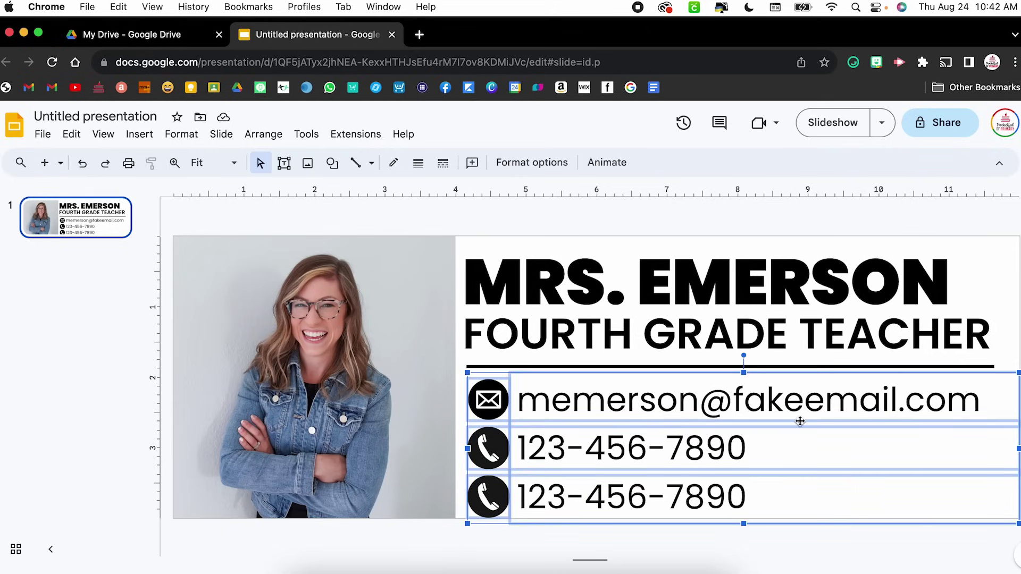
key(Up)
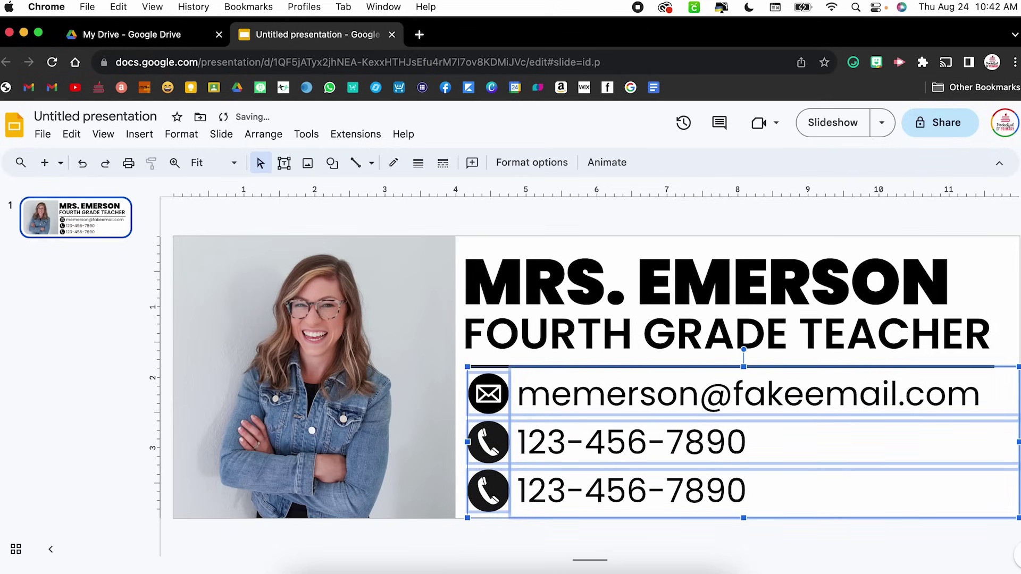
click(713, 548)
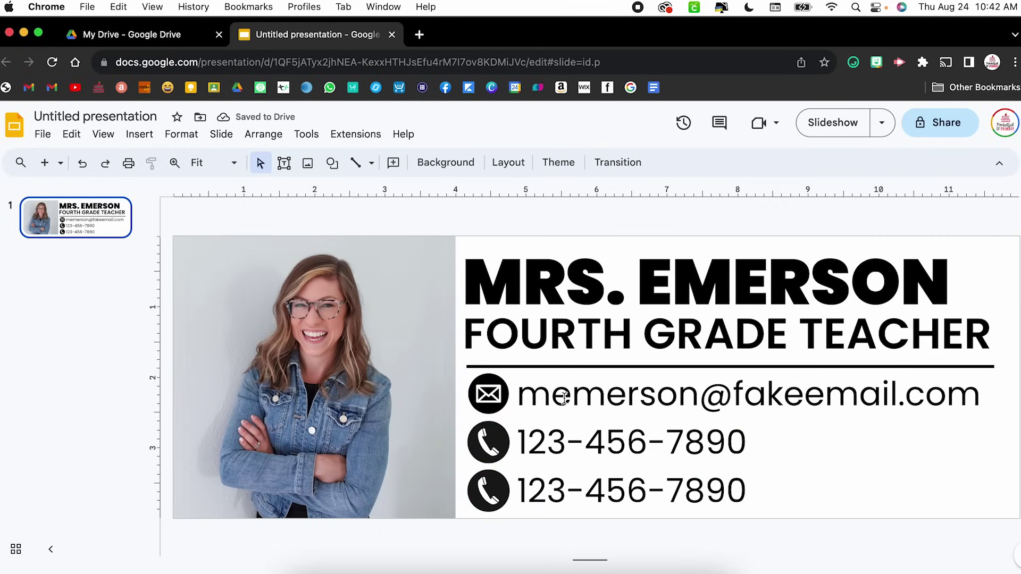
Nudge the divider line up slightly to open a gap above the email row.
click(562, 366)
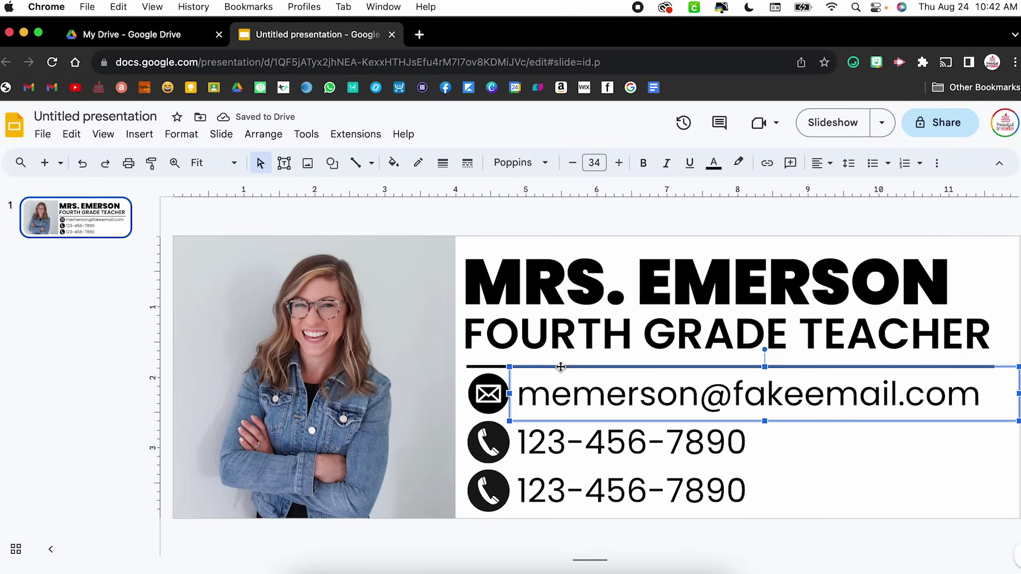
click(492, 366)
key(Up)
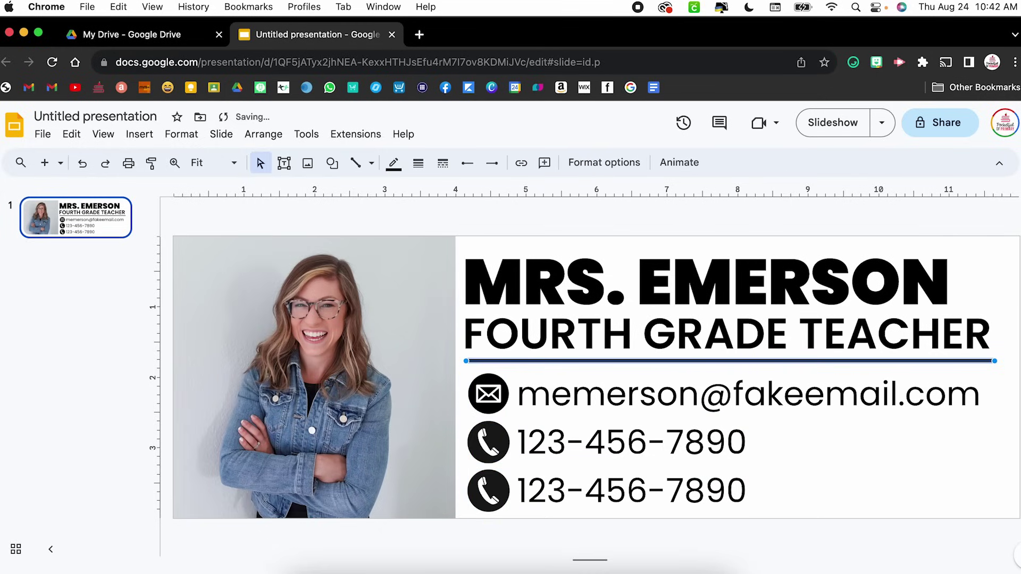
Nudge the name and job title text boxes up together, away from the divider line.
click(537, 276)
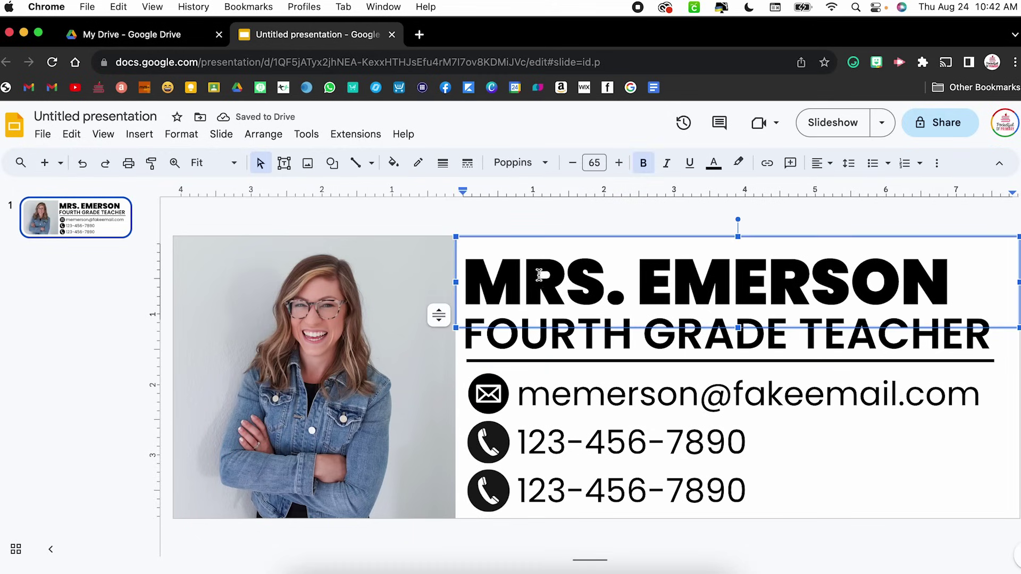
shift+click(540, 335)
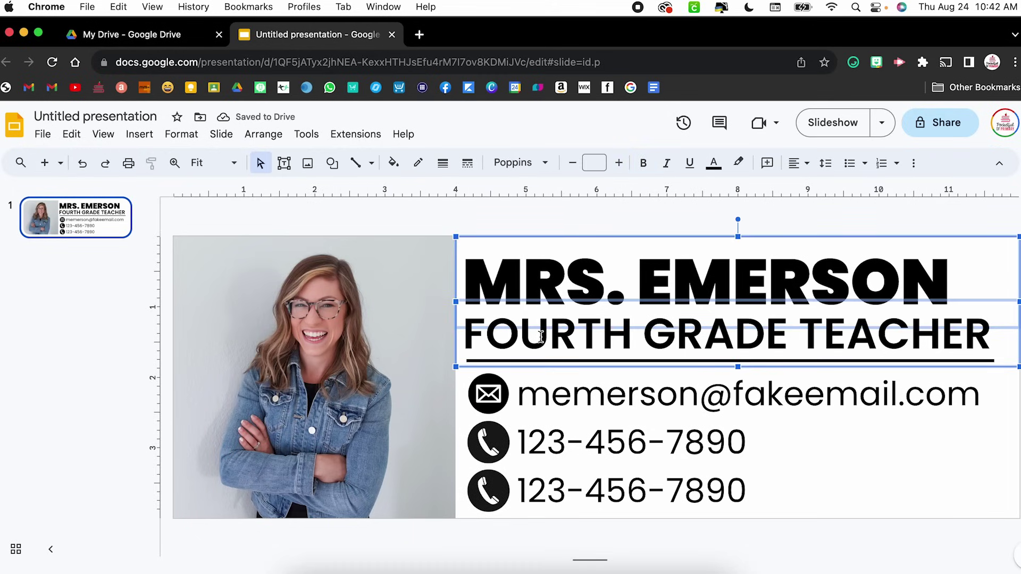
click(523, 224)
click(532, 291)
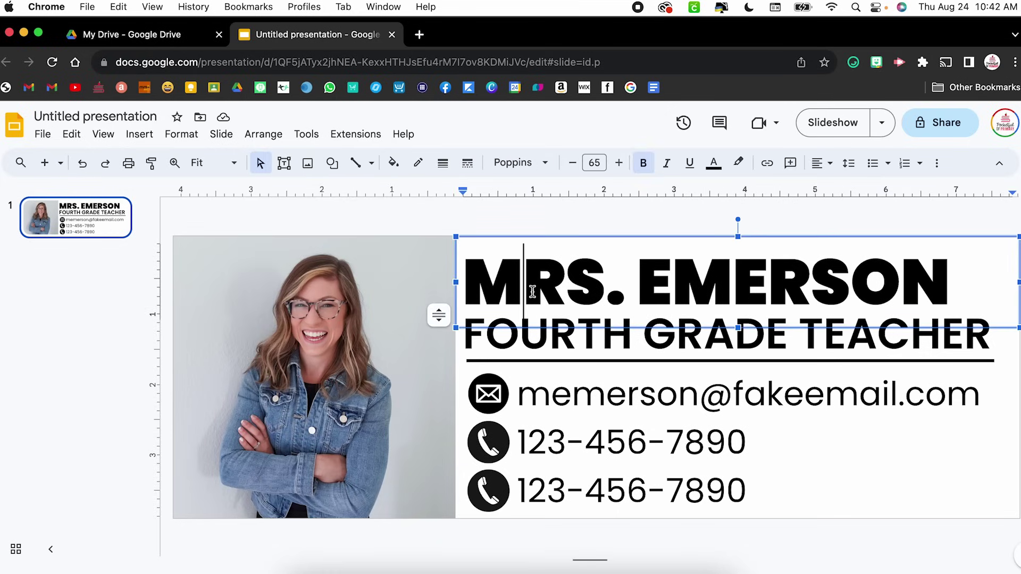
shift+click(529, 333)
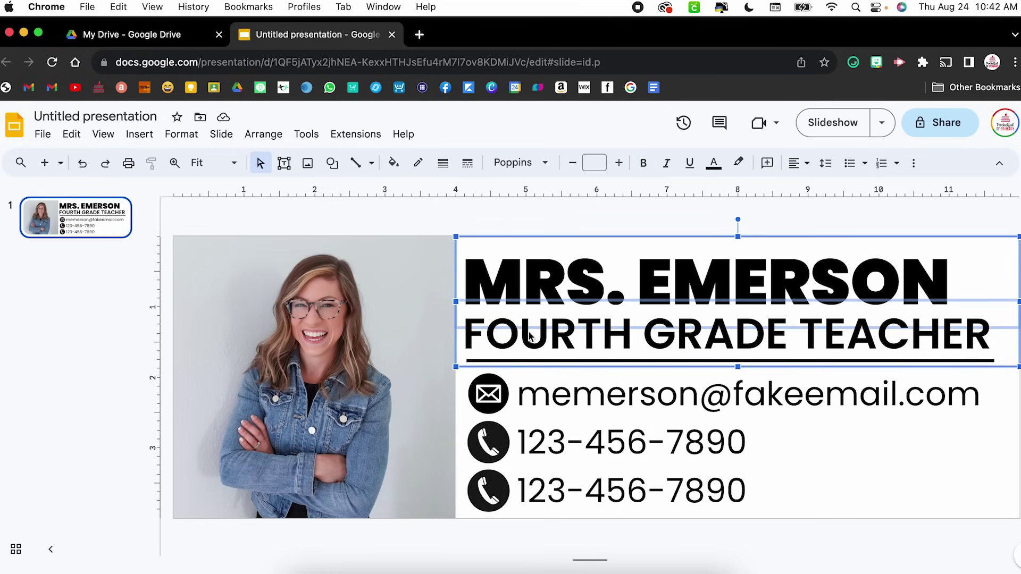
key(Up)
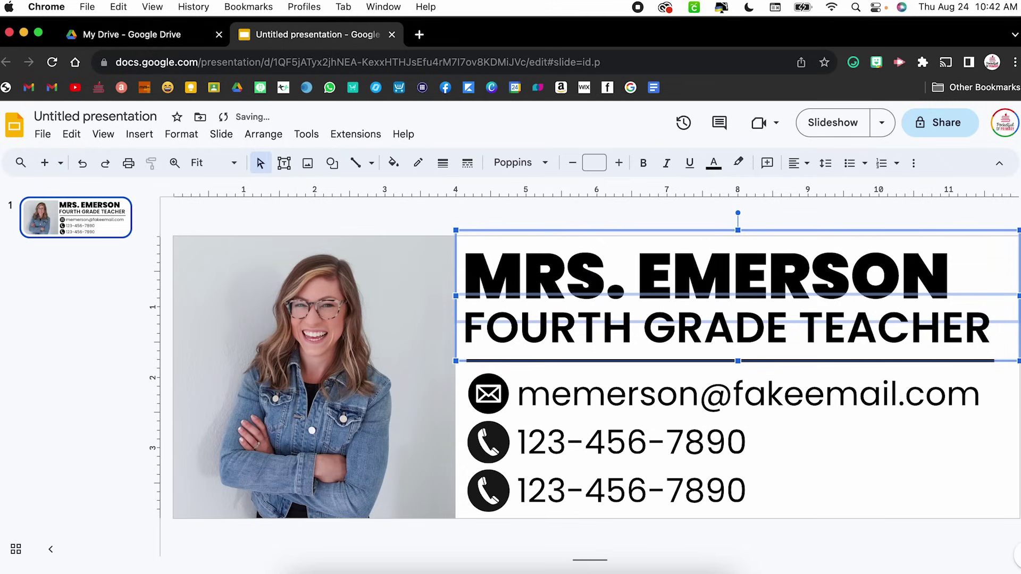
click(438, 225)
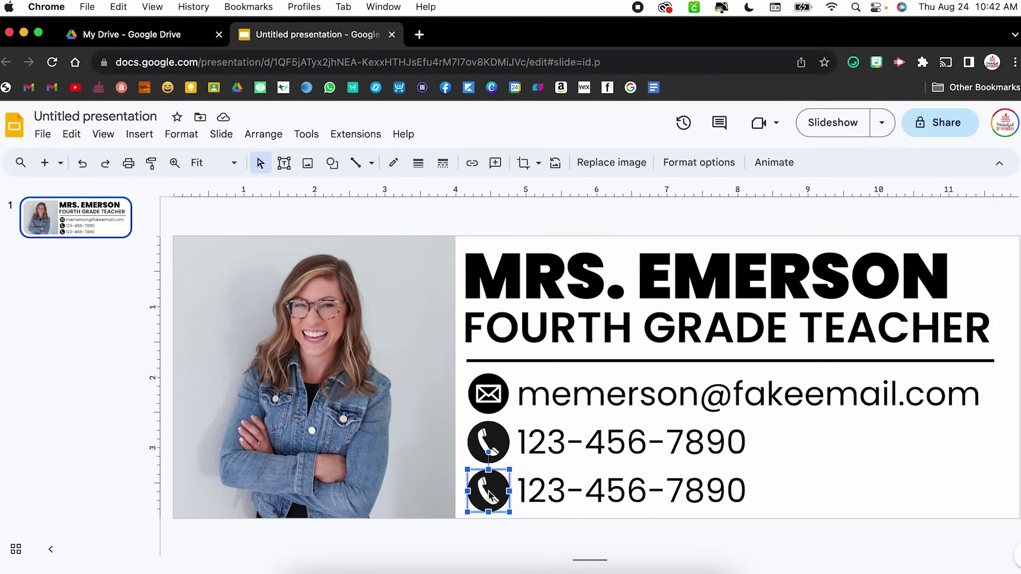
Replace the lower phone icon with the round blue schoolhouse image from a web search for "school icon".
click(618, 164)
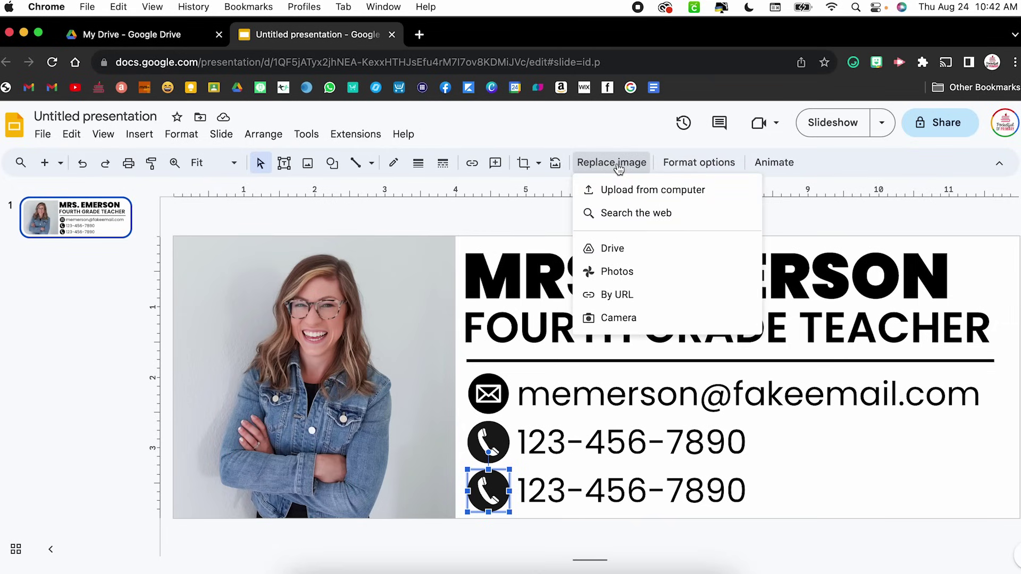
click(620, 213)
click(851, 178)
double_click(851, 180)
text(school)
key(Return)
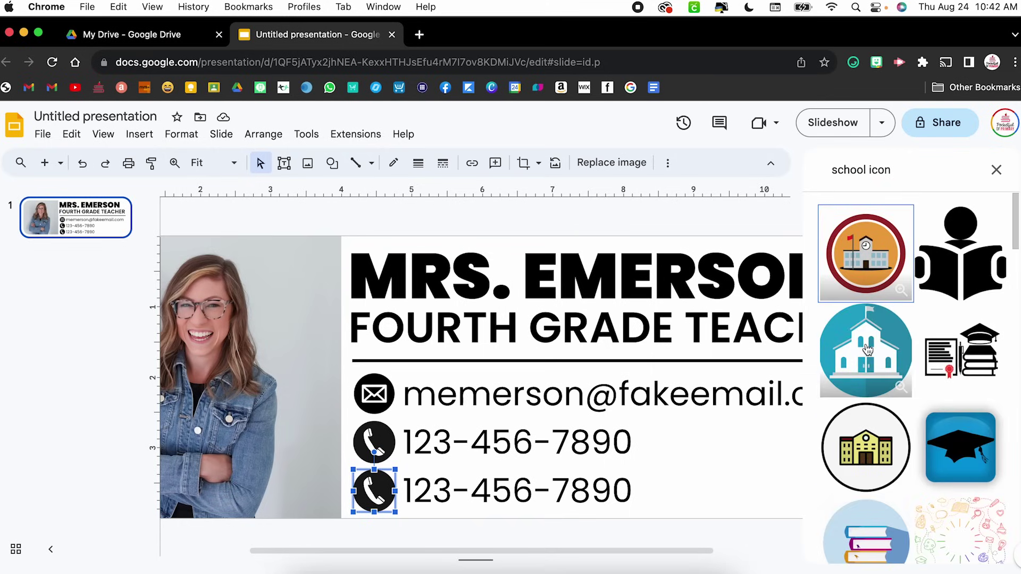
click(868, 350)
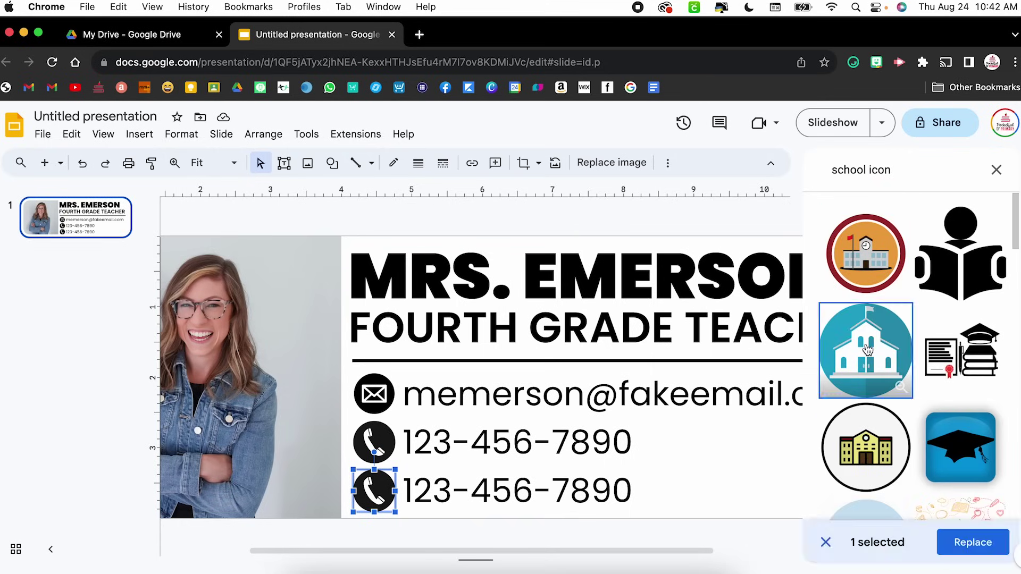
click(968, 543)
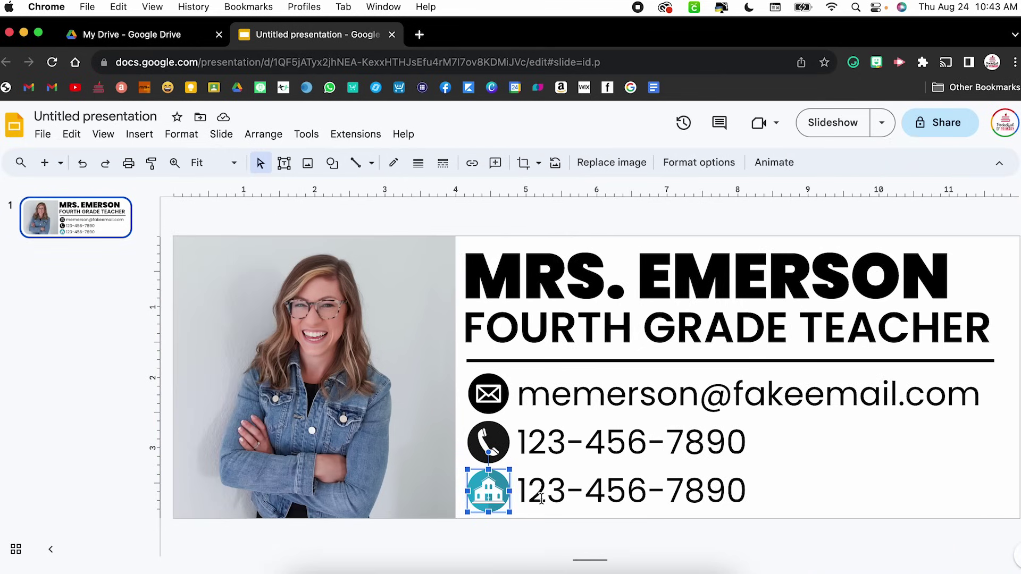
Recolor the schoolhouse icon with the Dark 4 option to match the other black icons.
click(719, 161)
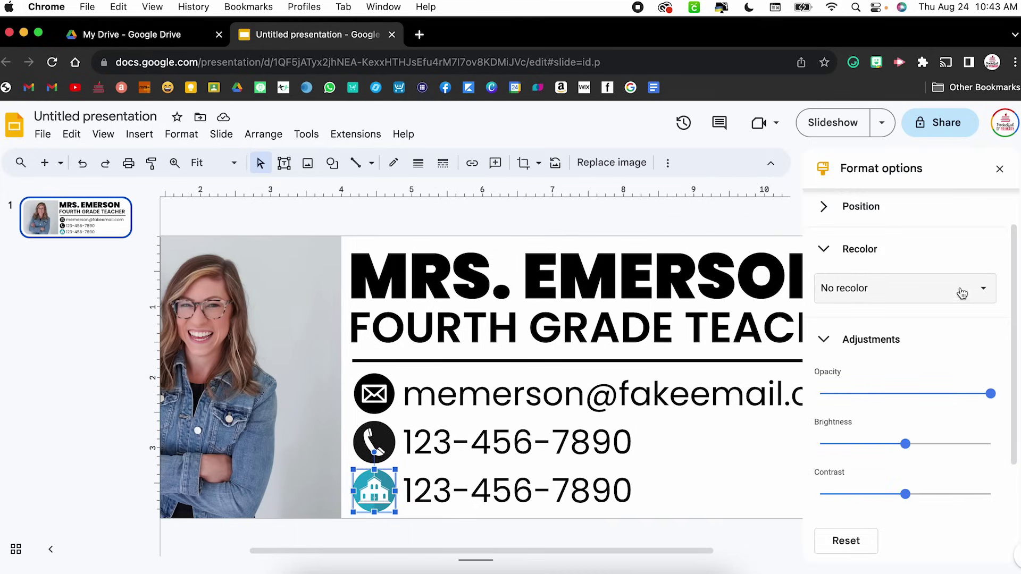
click(984, 290)
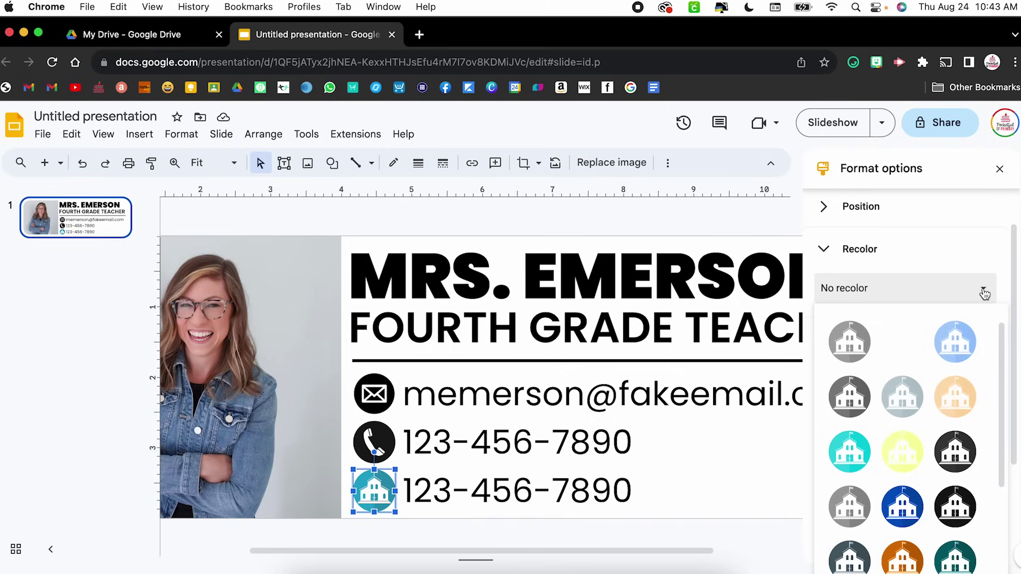
click(955, 506)
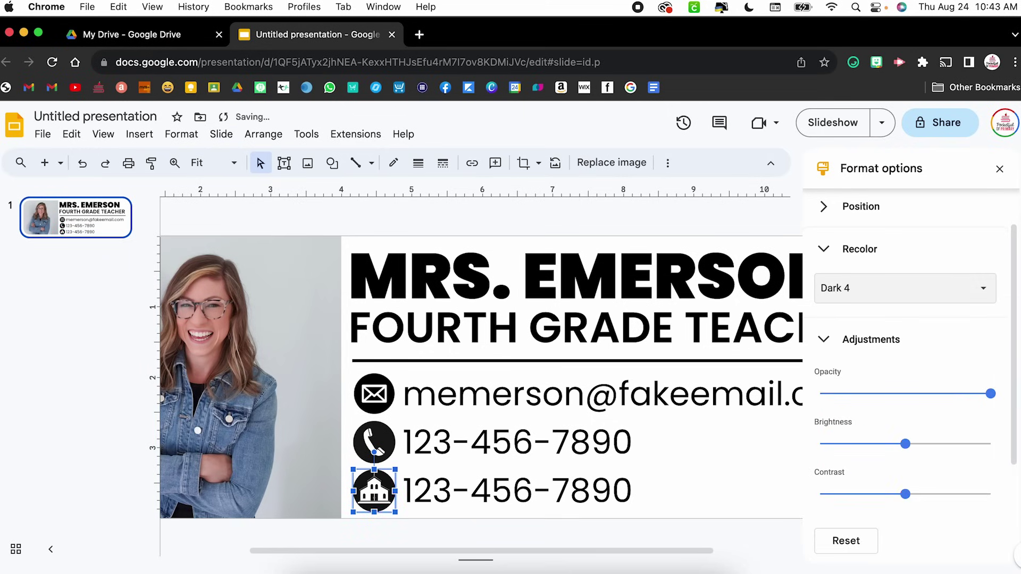
click(1000, 168)
Replace the number beside the schoolhouse icon with the text "Room #1234".
triple_click(585, 492)
text(Ro)
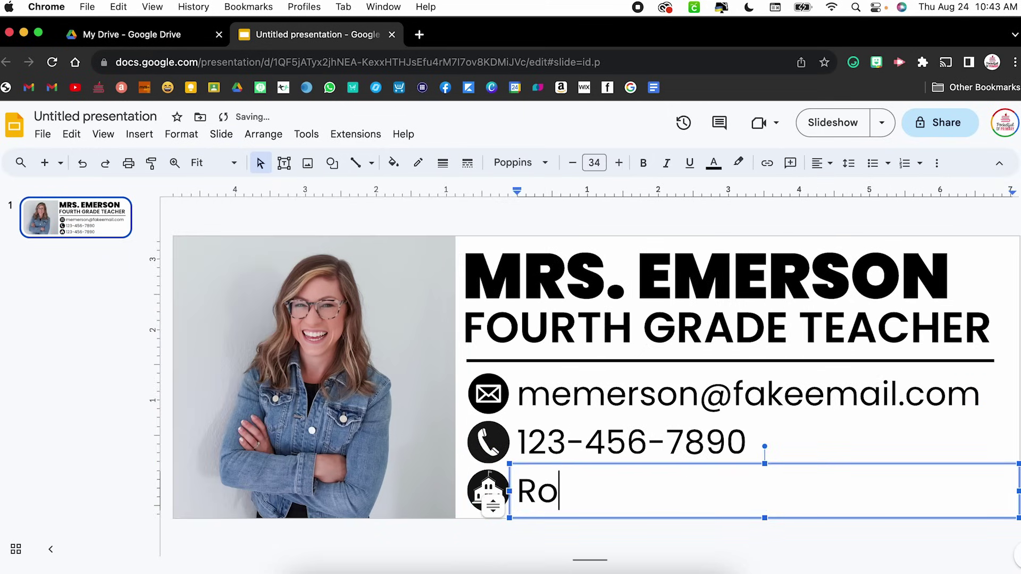
text(om #)
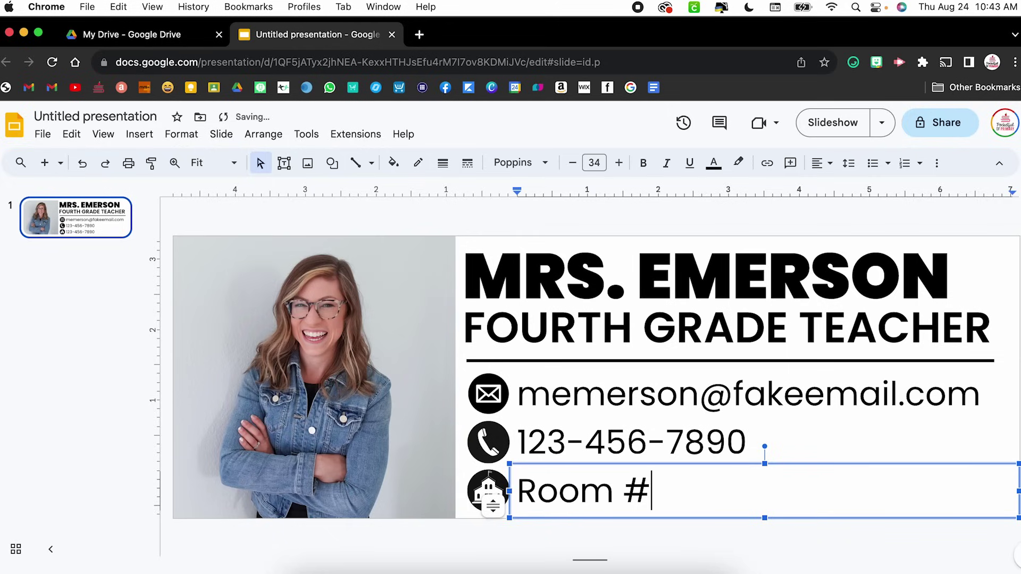
text(1234)
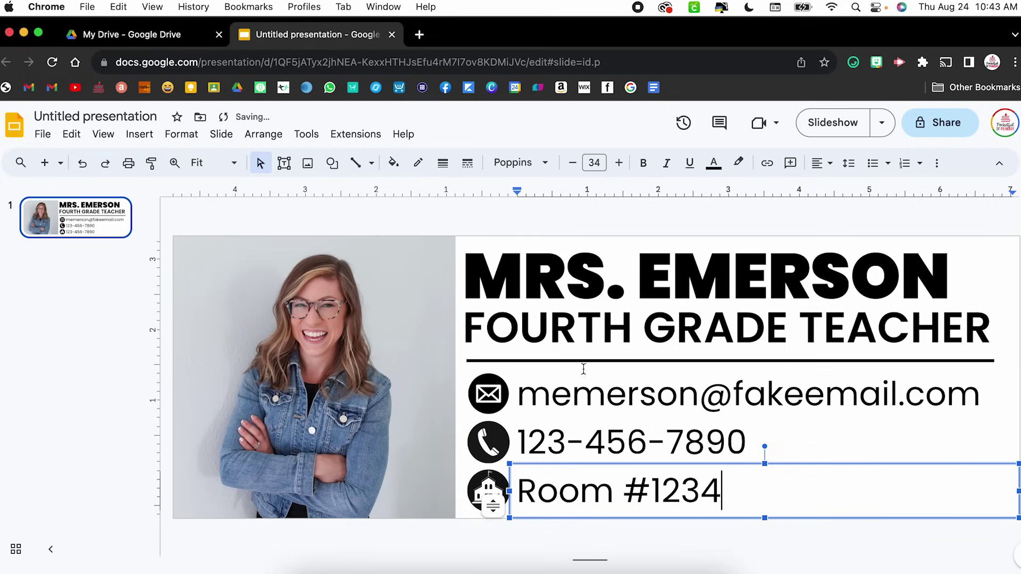
click(577, 229)
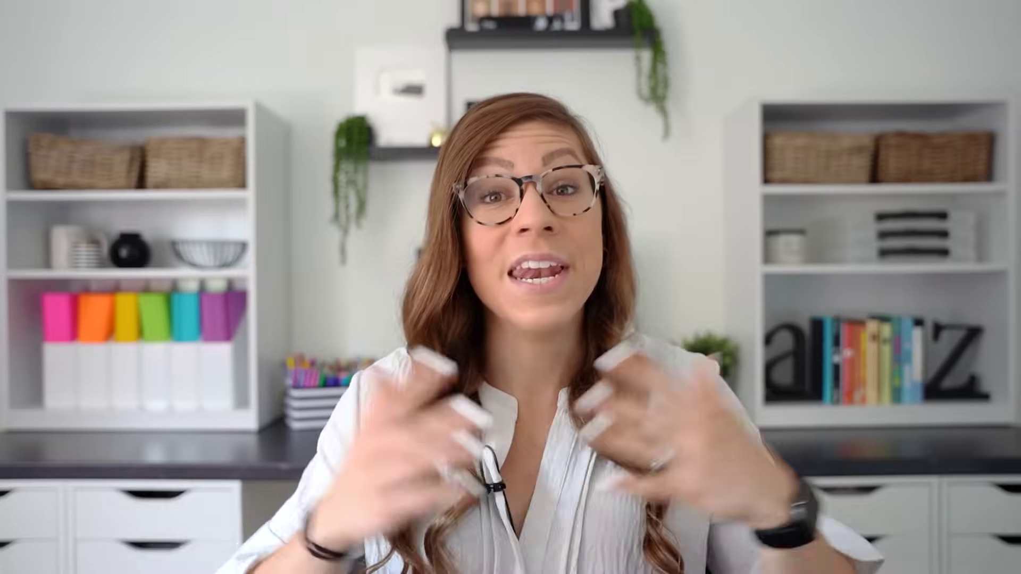
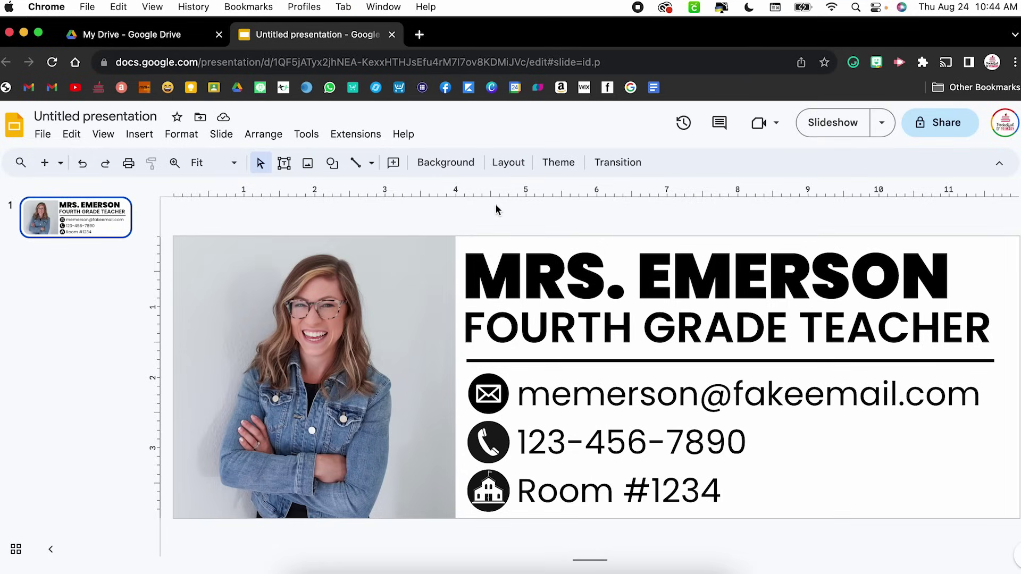
Rename the presentation as "Email Signature".
click(113, 117)
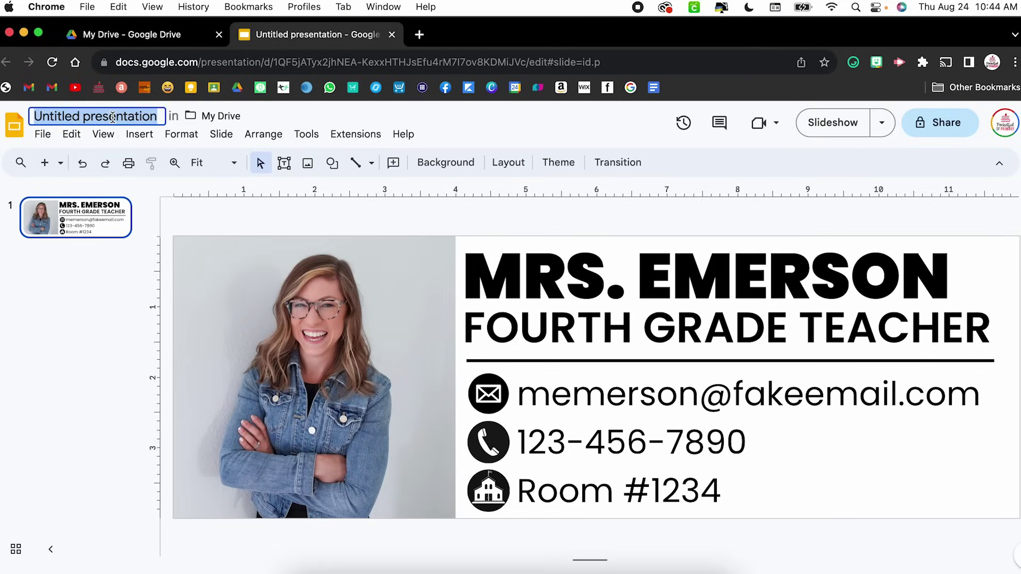
text(Email Signature)
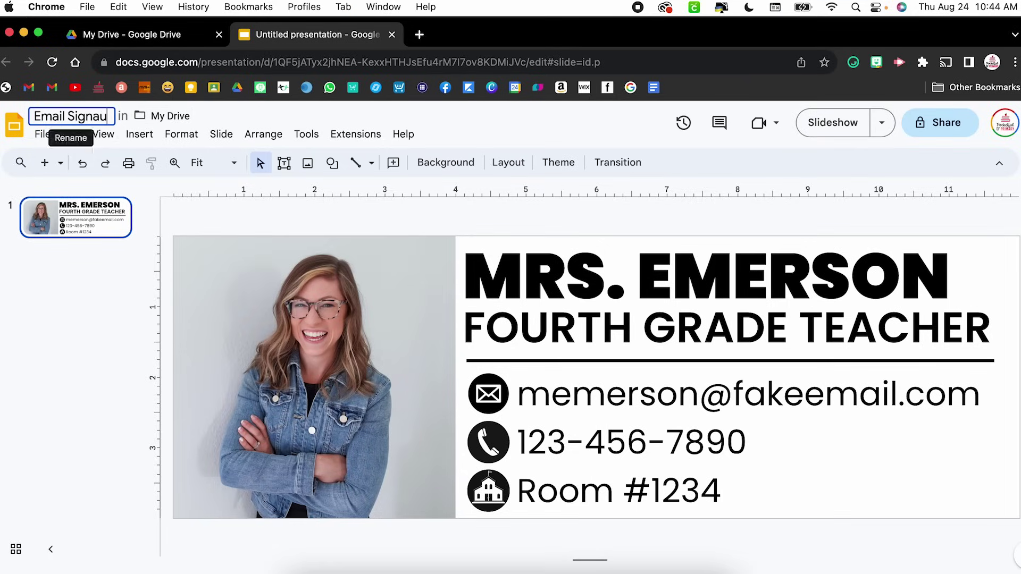
click(241, 212)
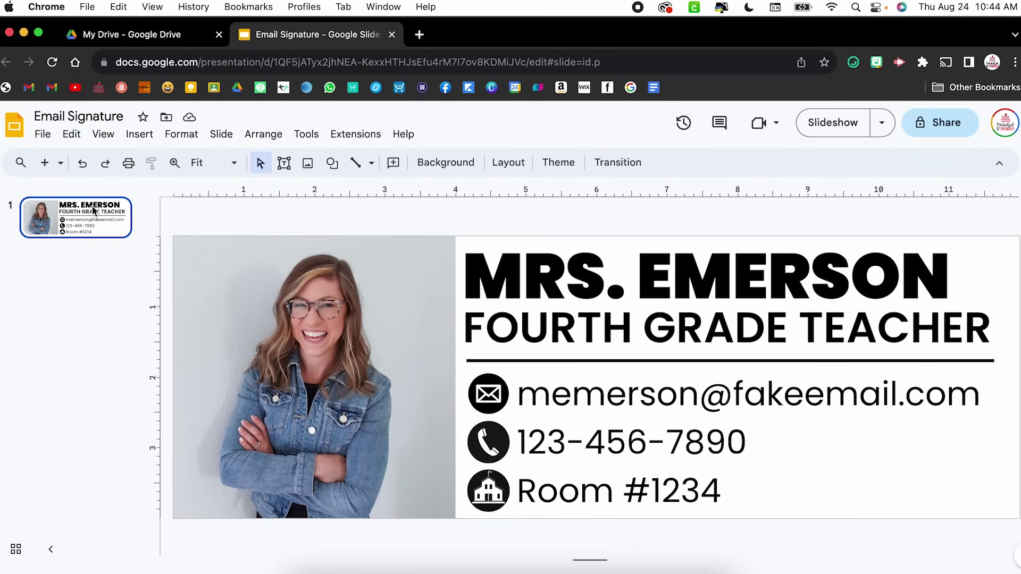
Download the current slide as a PNG image.
click(47, 135)
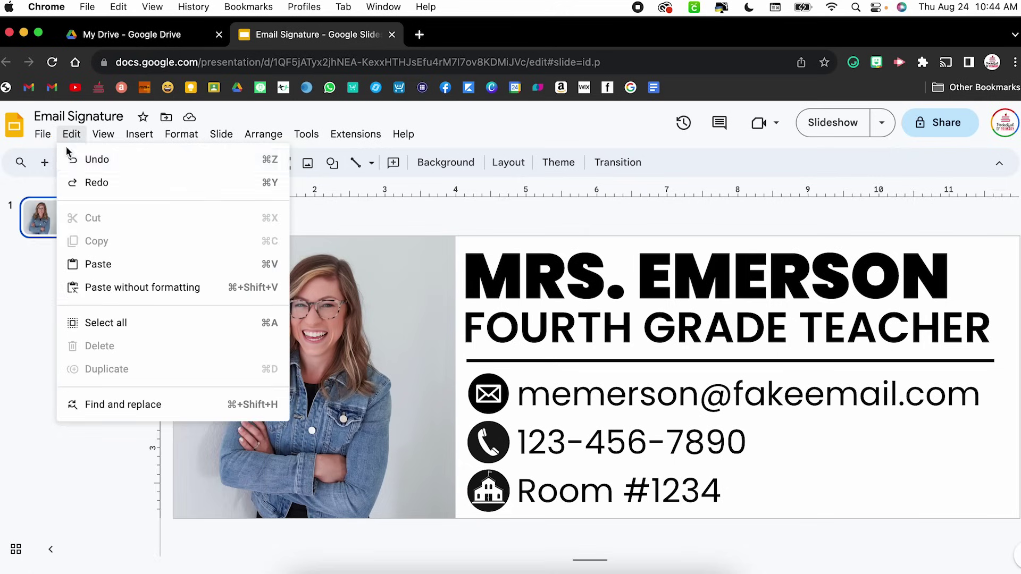
mouse_move(69, 241)
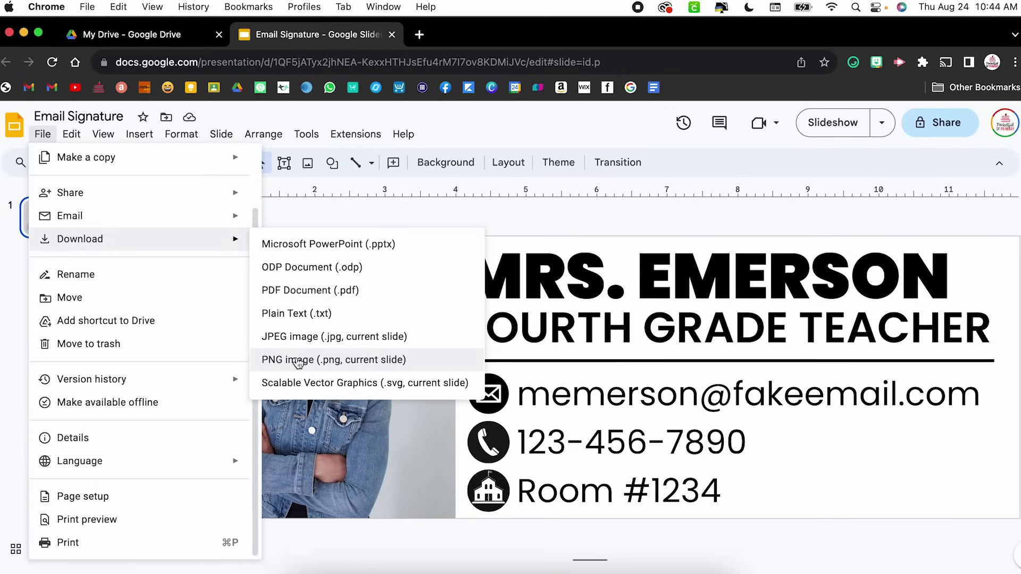
click(297, 361)
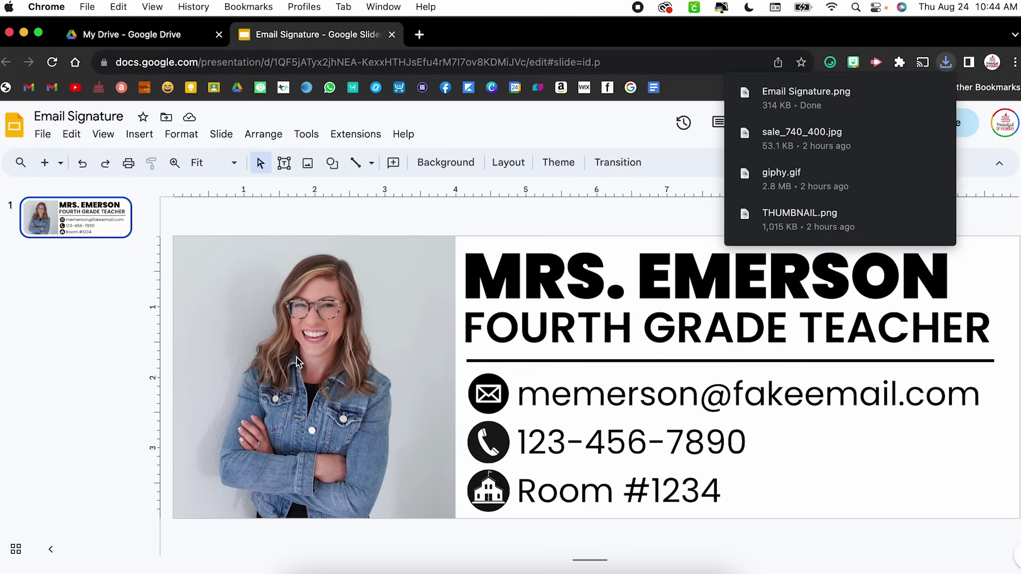
click(671, 221)
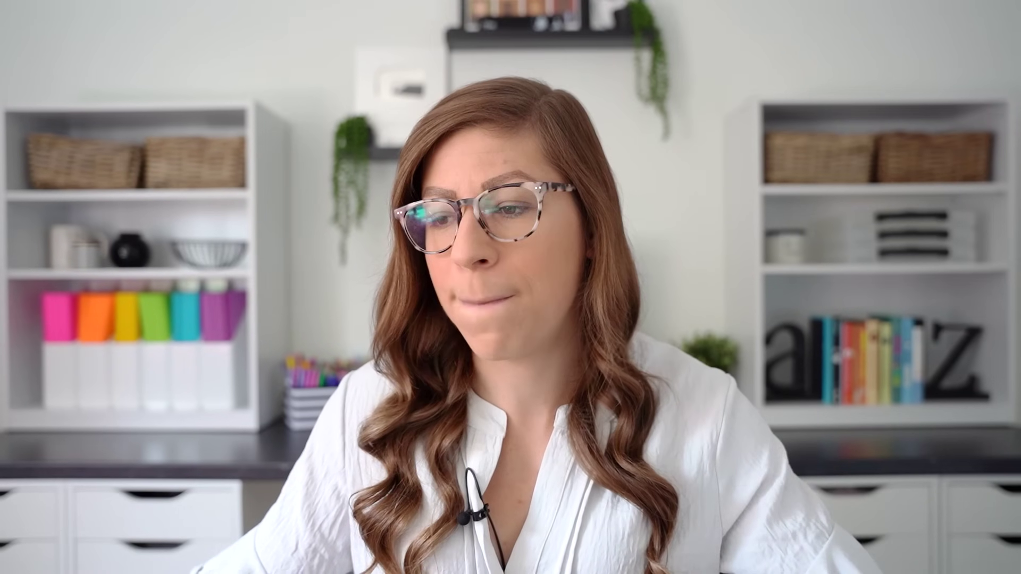
Open Gmail in a new browser tab and go to the General section of its full settings.
click(421, 34)
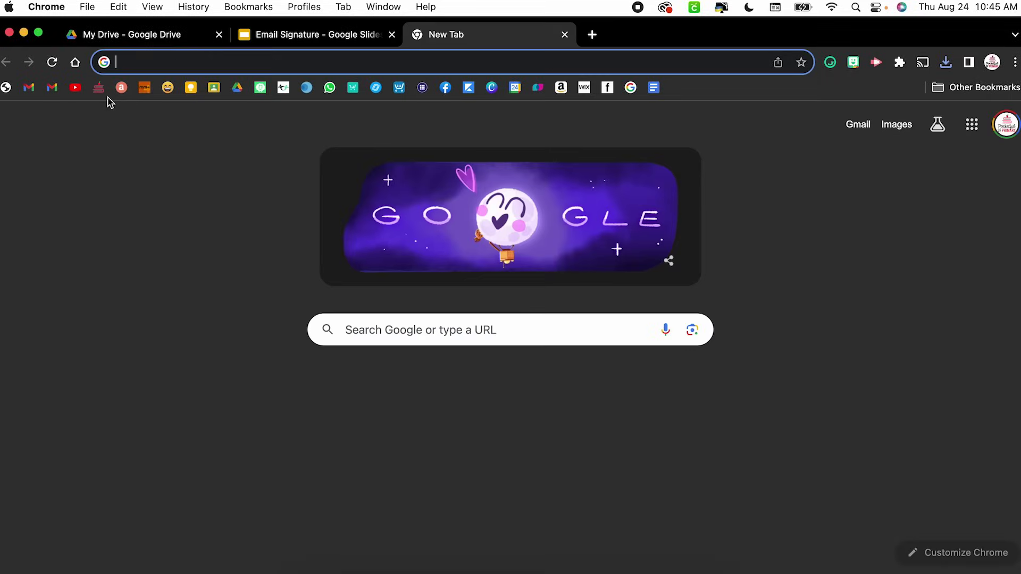
click(50, 91)
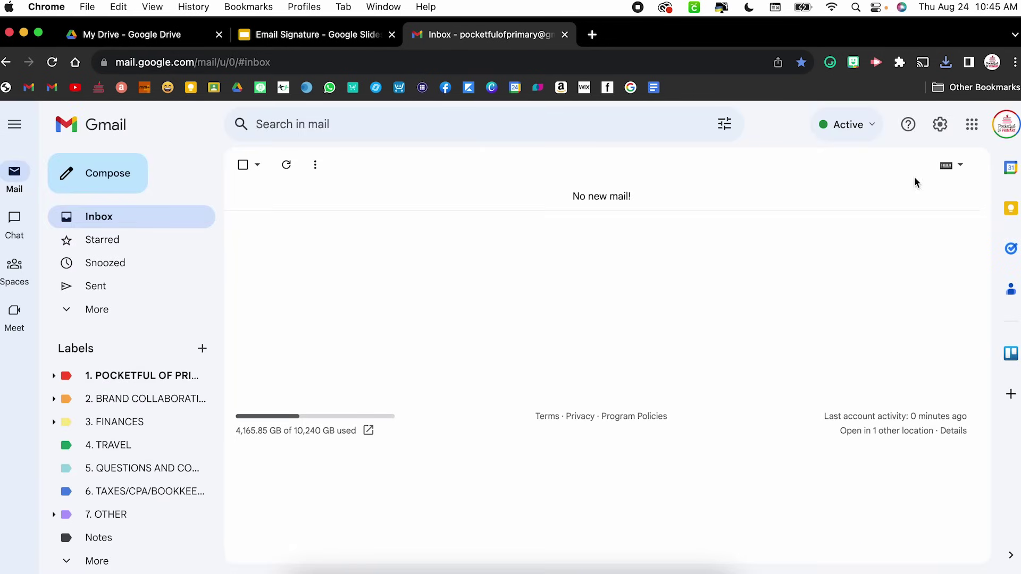
click(940, 126)
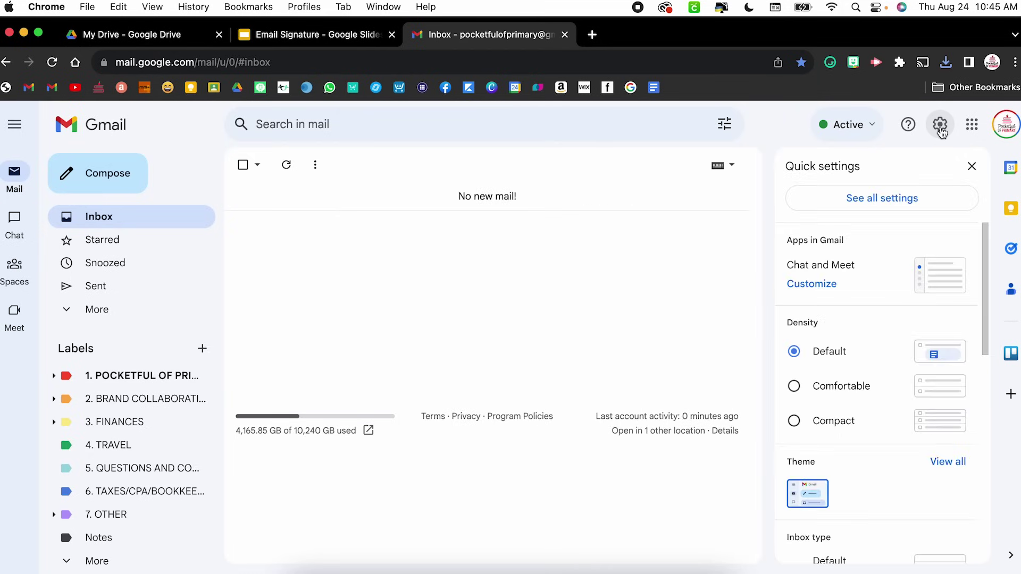
click(880, 198)
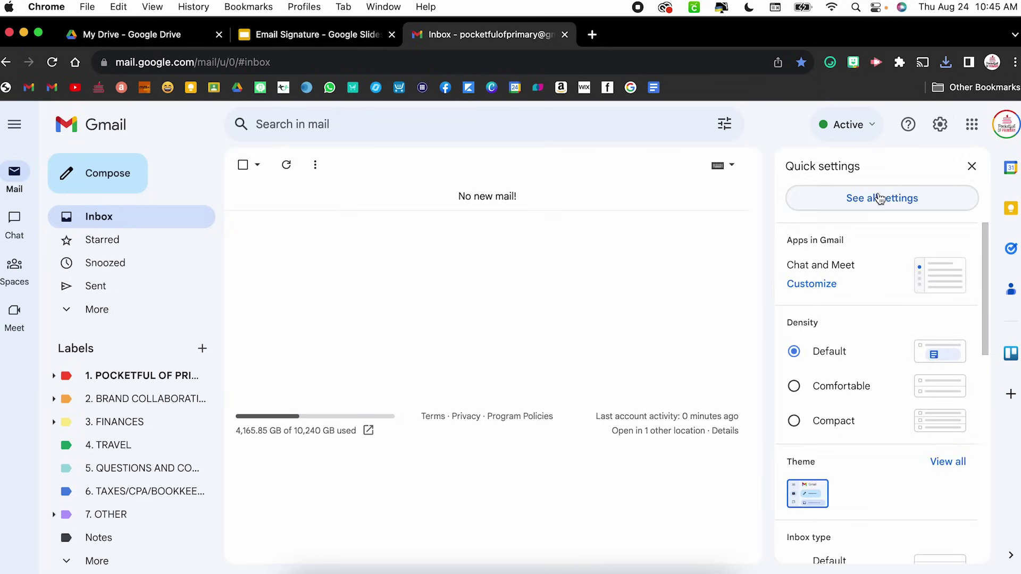
scroll(704, 376, down, 6)
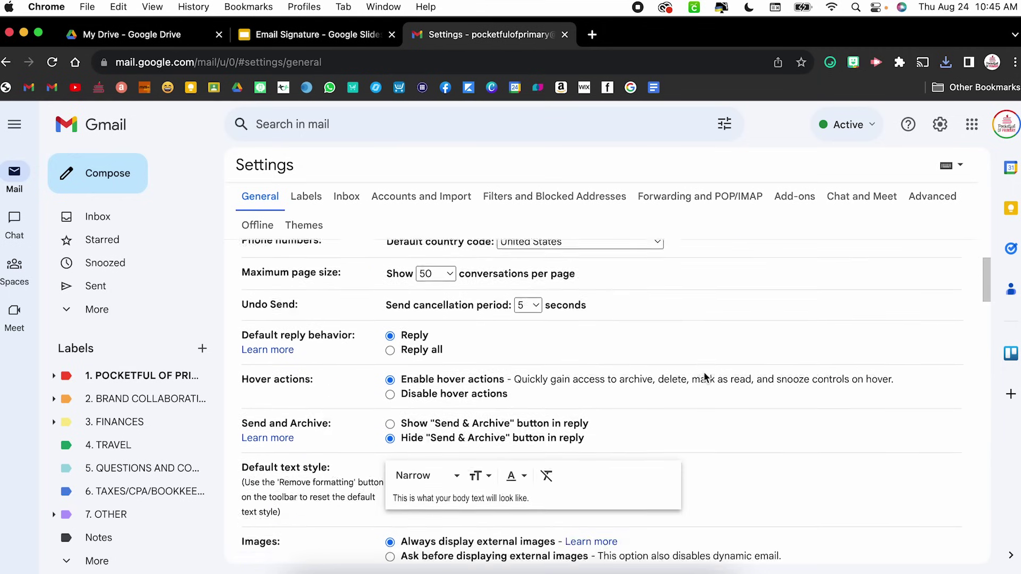
Create a new signature named "Example" in the Signature section of the General settings.
scroll(705, 376, down, 10)
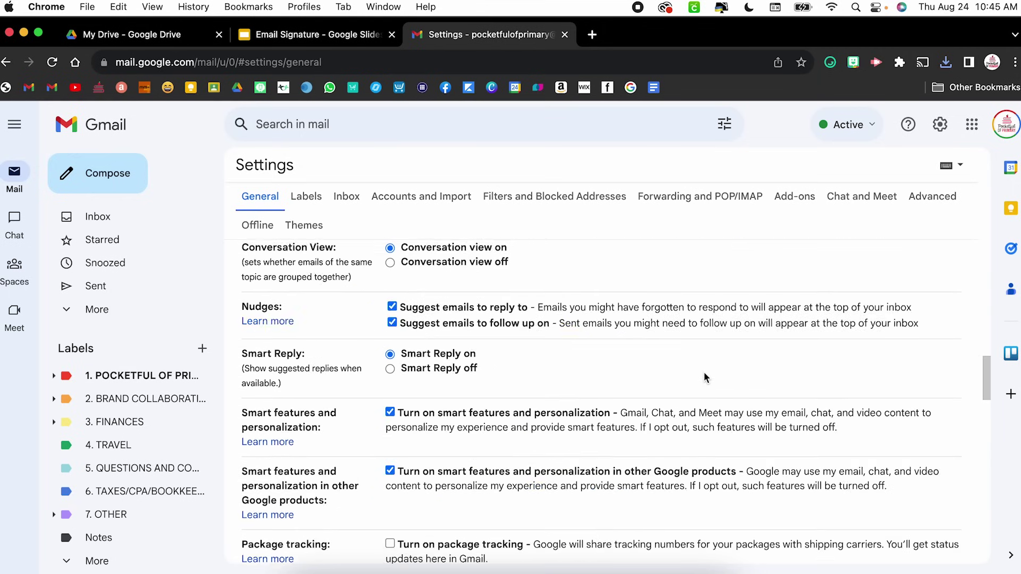
scroll(705, 376, down, 12)
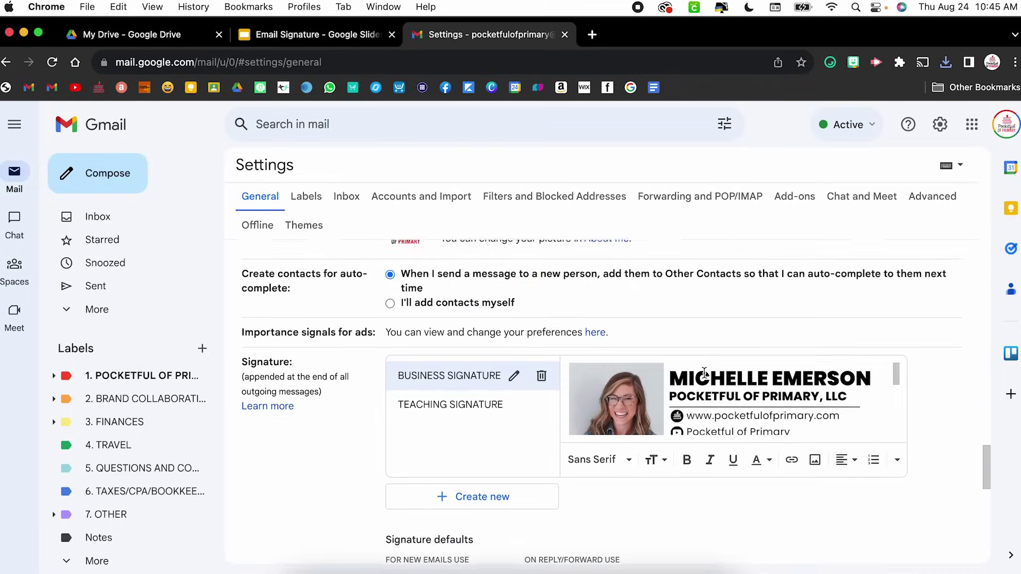
scroll(326, 448, down, 3)
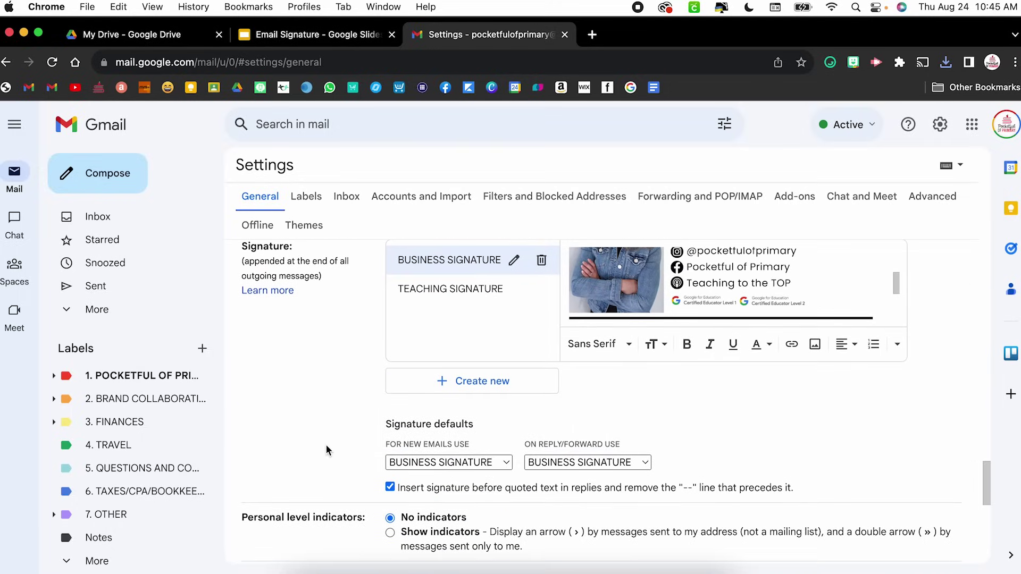
scroll(672, 290, up, 5)
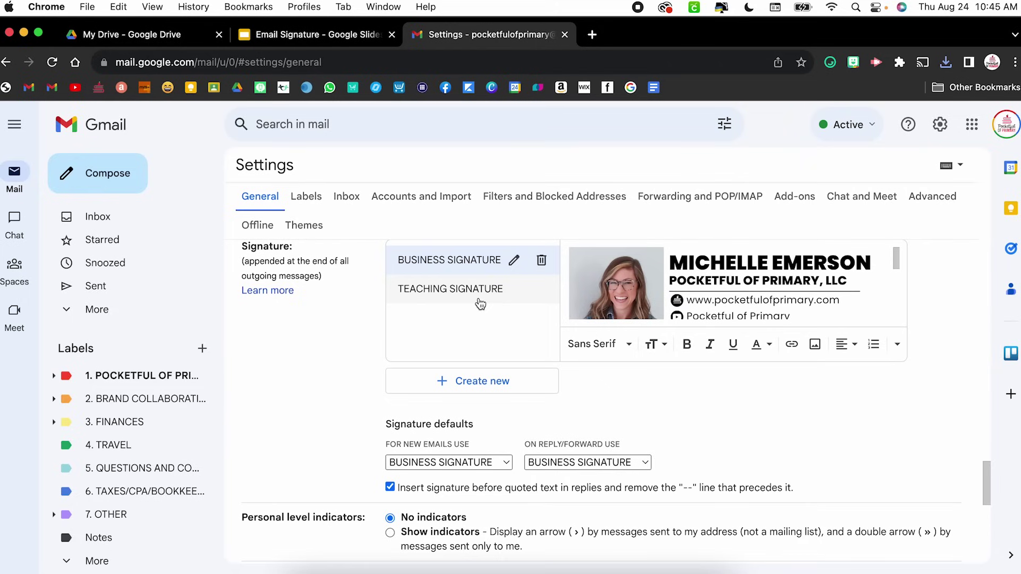
click(480, 302)
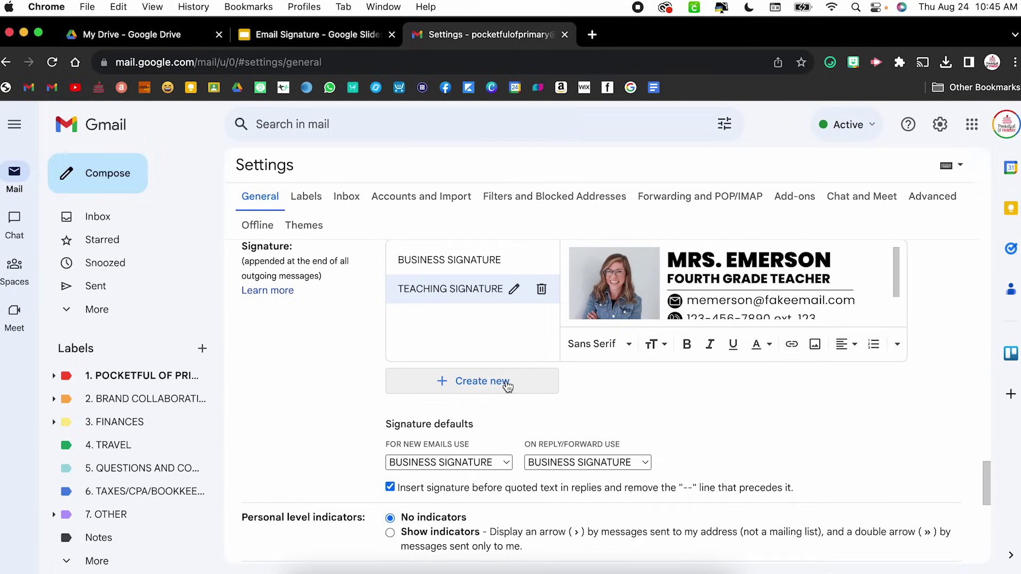
click(507, 384)
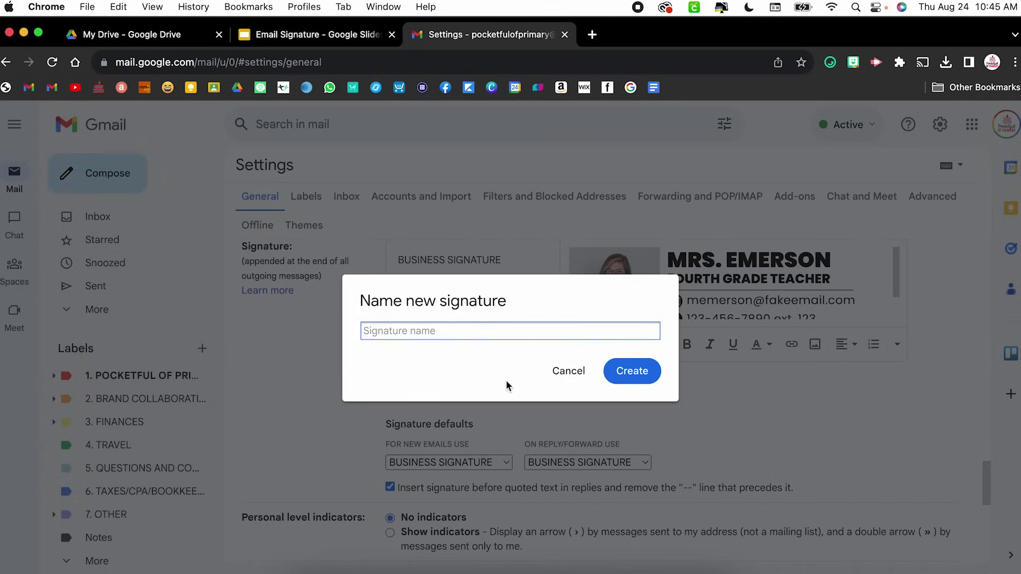
text(Example)
click(619, 378)
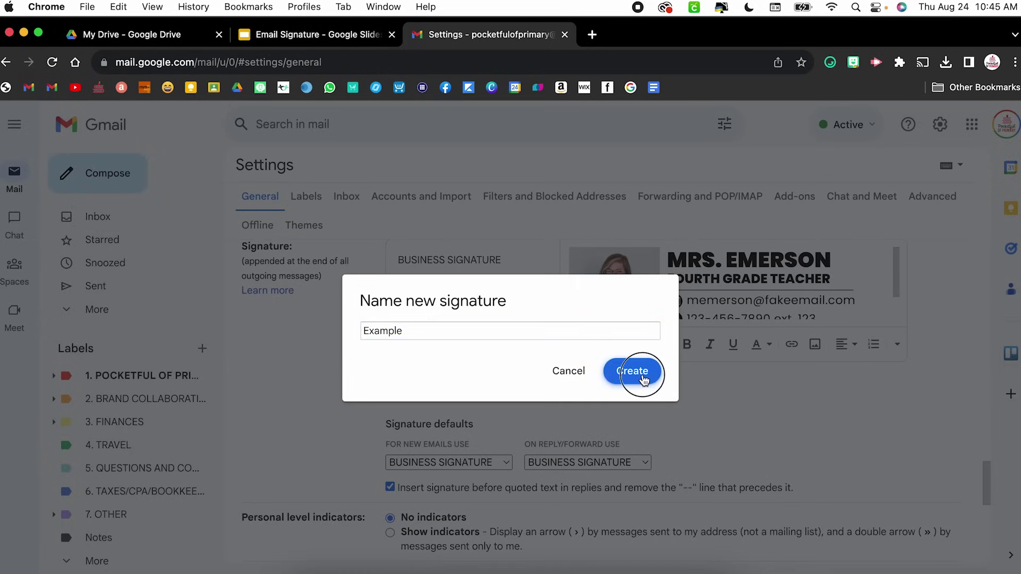
Upload Email Signature.png from the Downloads folder and insert it as an image into the Example signature.
click(641, 314)
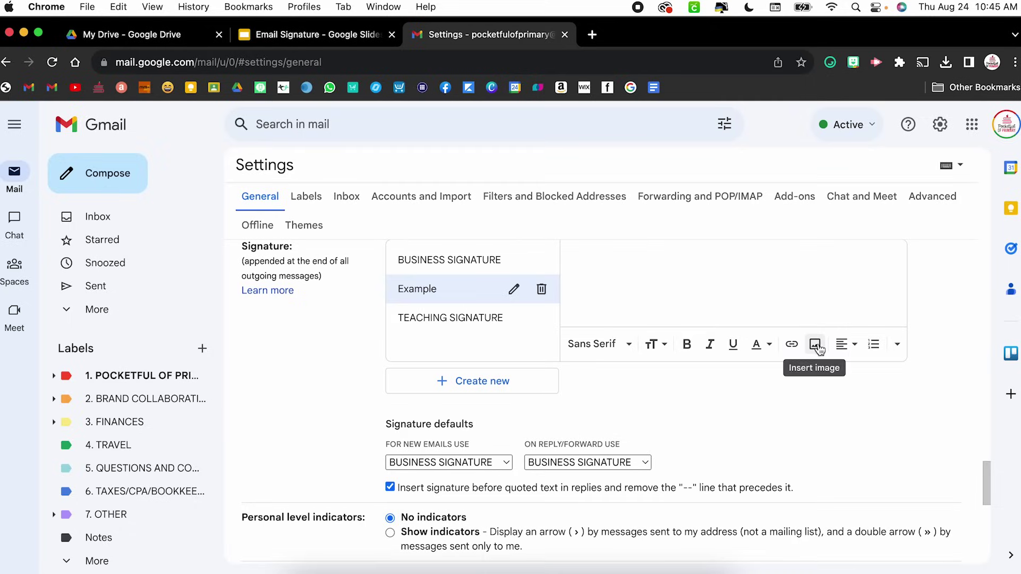
click(815, 344)
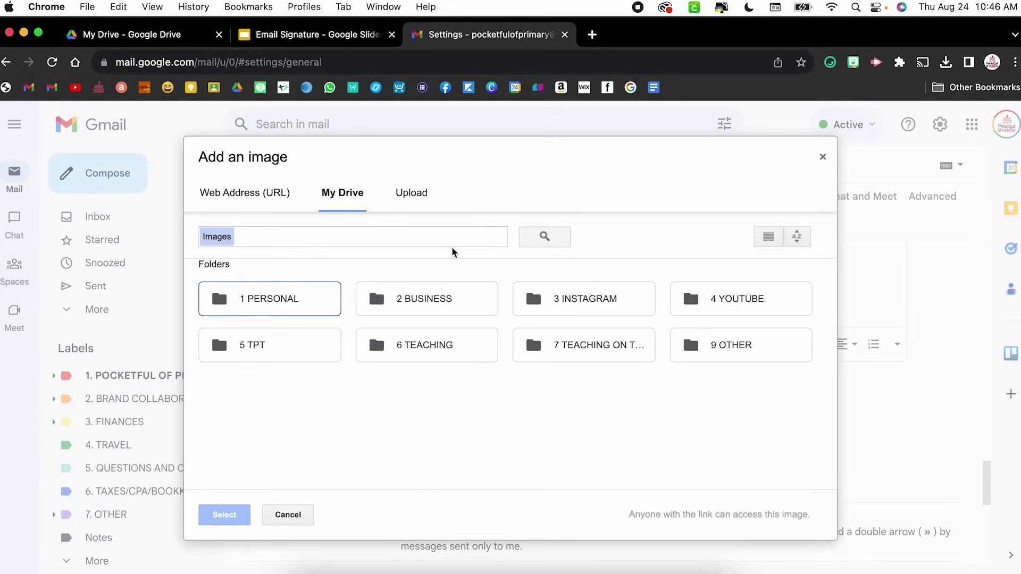
click(417, 197)
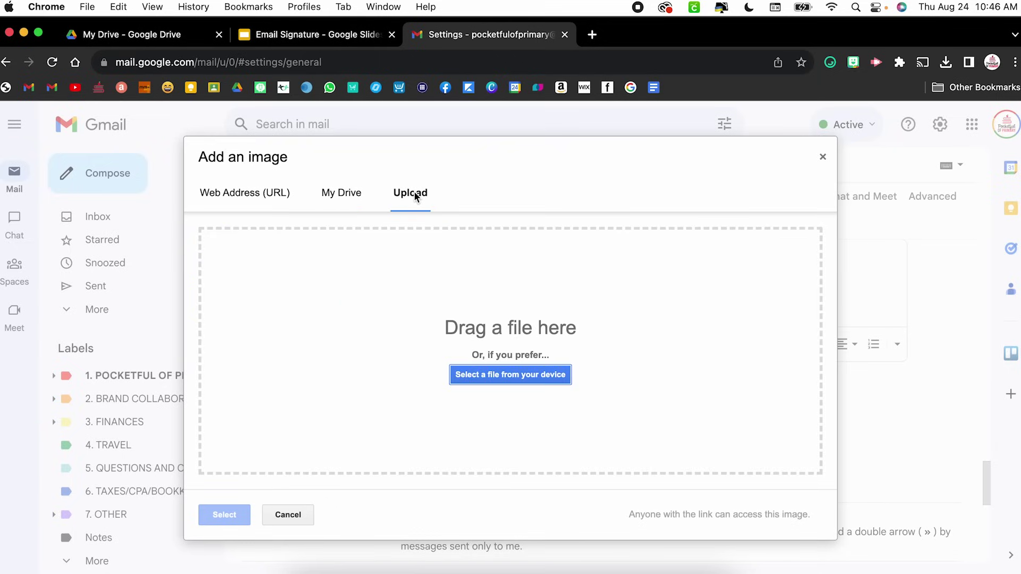
click(518, 376)
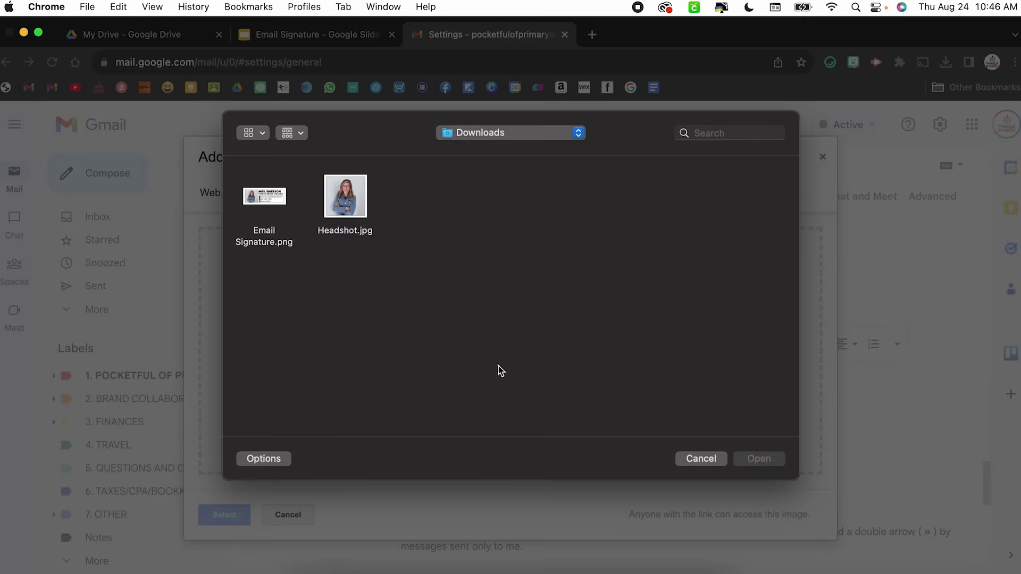
click(260, 201)
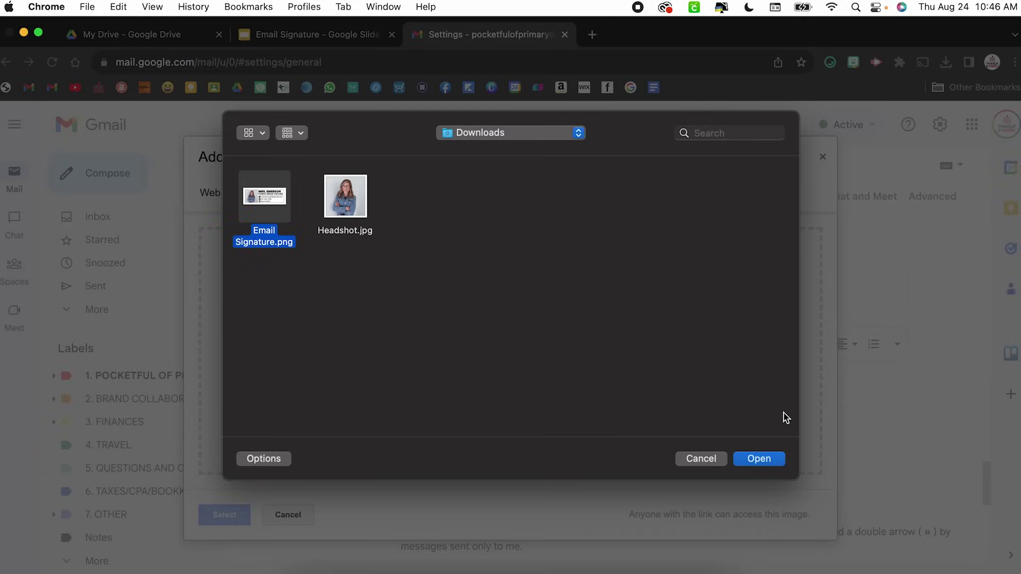
click(761, 460)
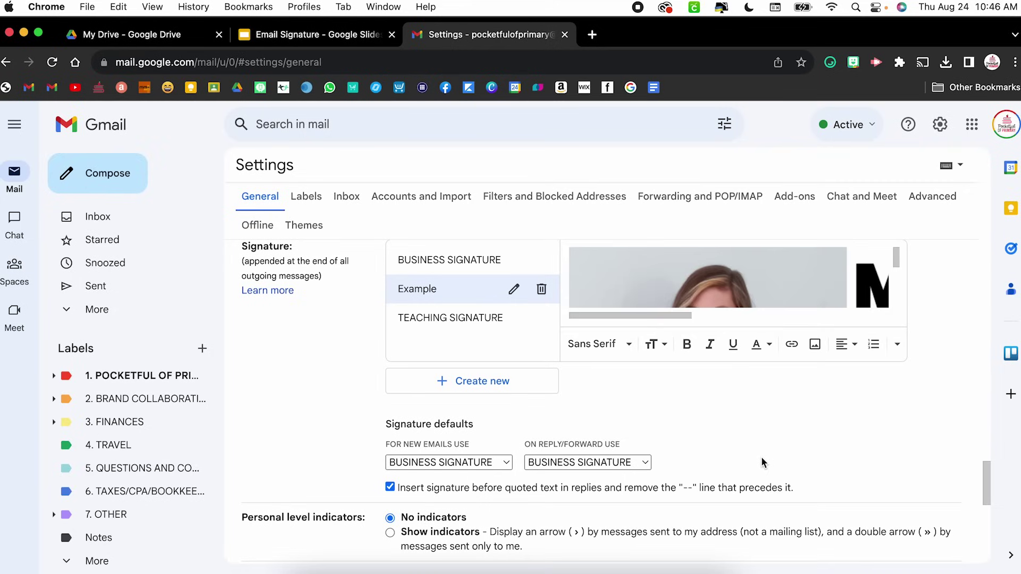
Try the Small and Medium sizes for the inserted signature image and set it to Large.
click(746, 291)
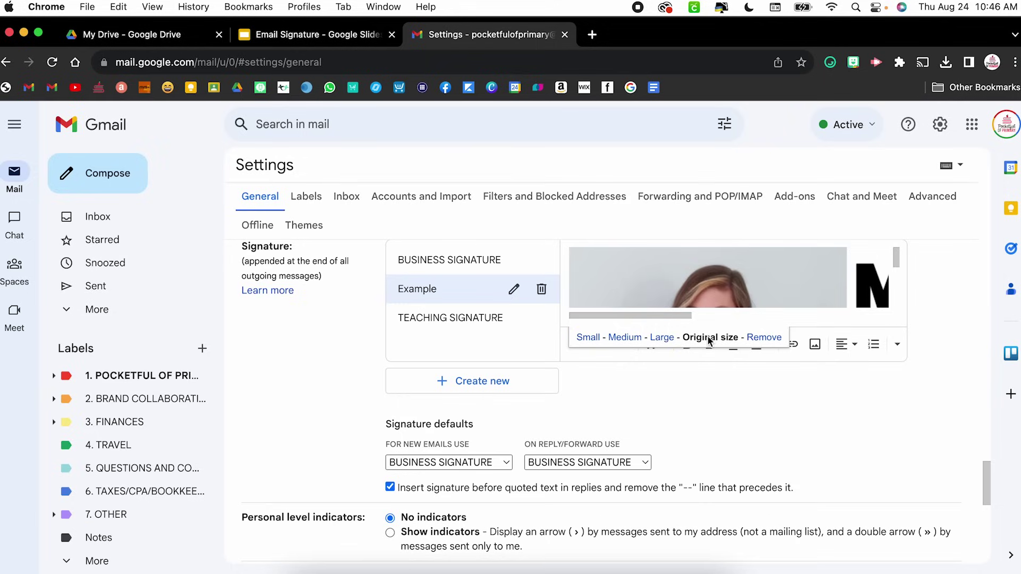
click(588, 339)
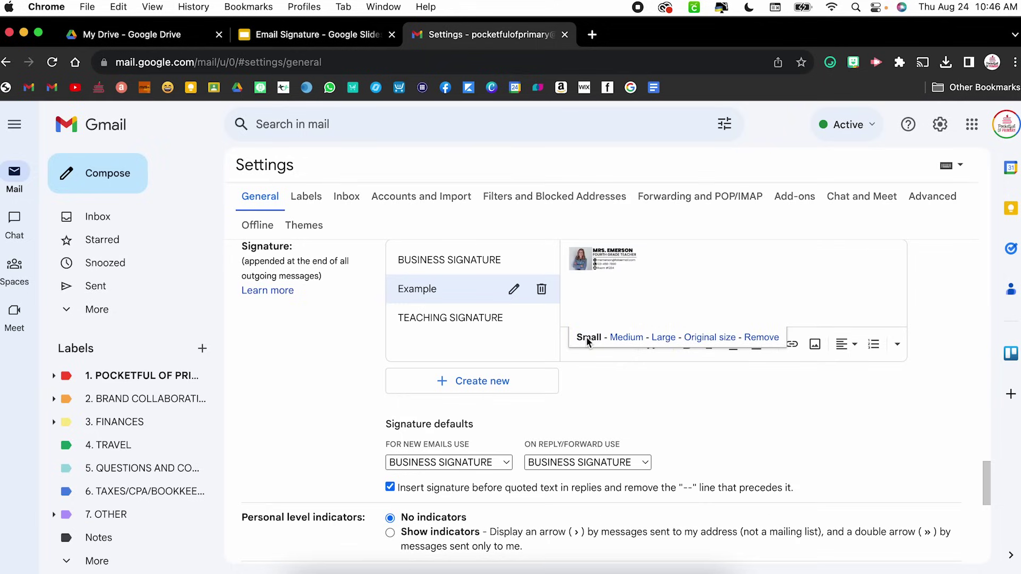
click(620, 337)
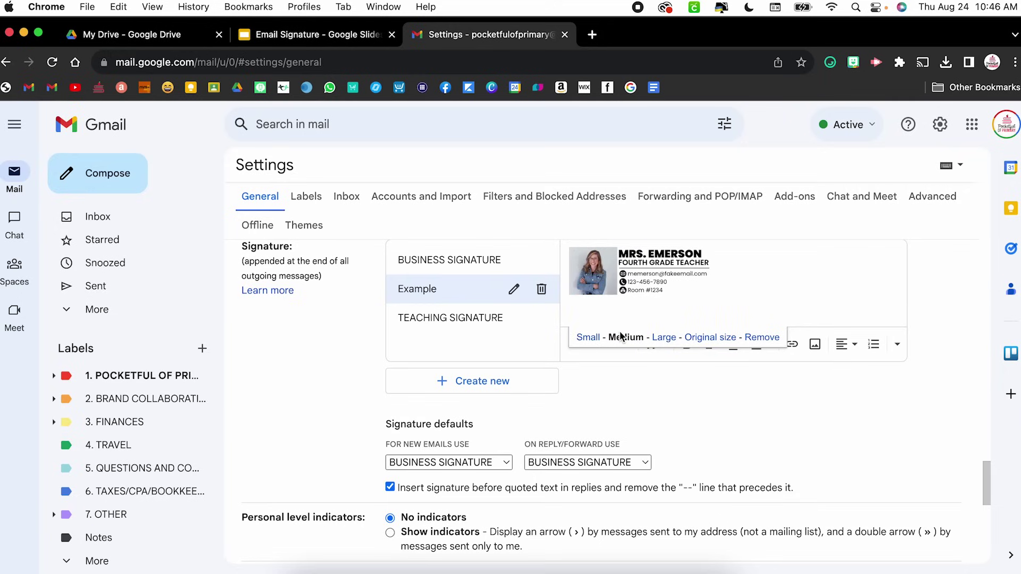
click(663, 338)
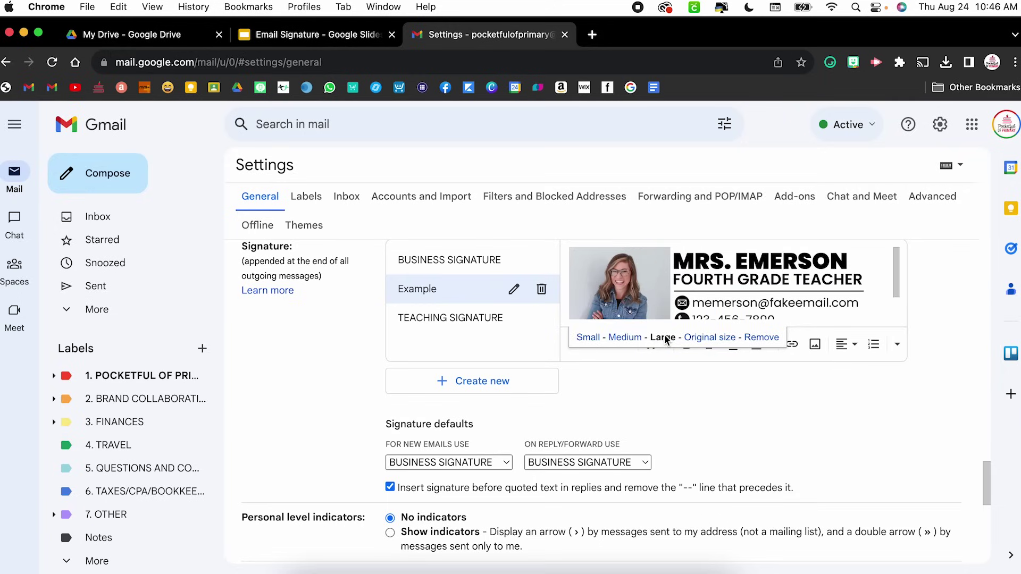
click(792, 386)
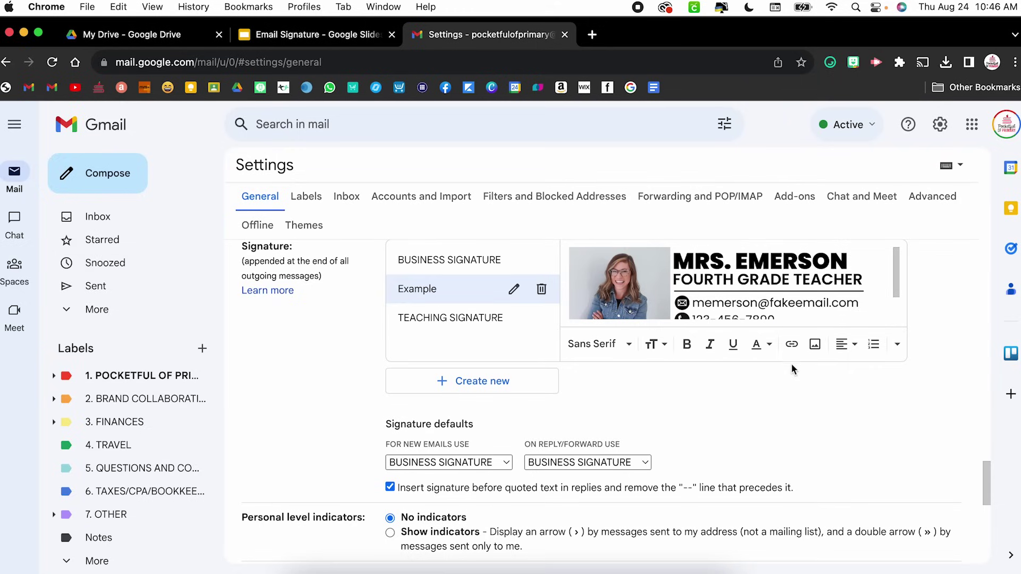
Check the whole Example signature and save the changes to the settings.
scroll(781, 287, down, 2)
scroll(781, 287, up, 2)
scroll(769, 383, down, 15)
click(591, 485)
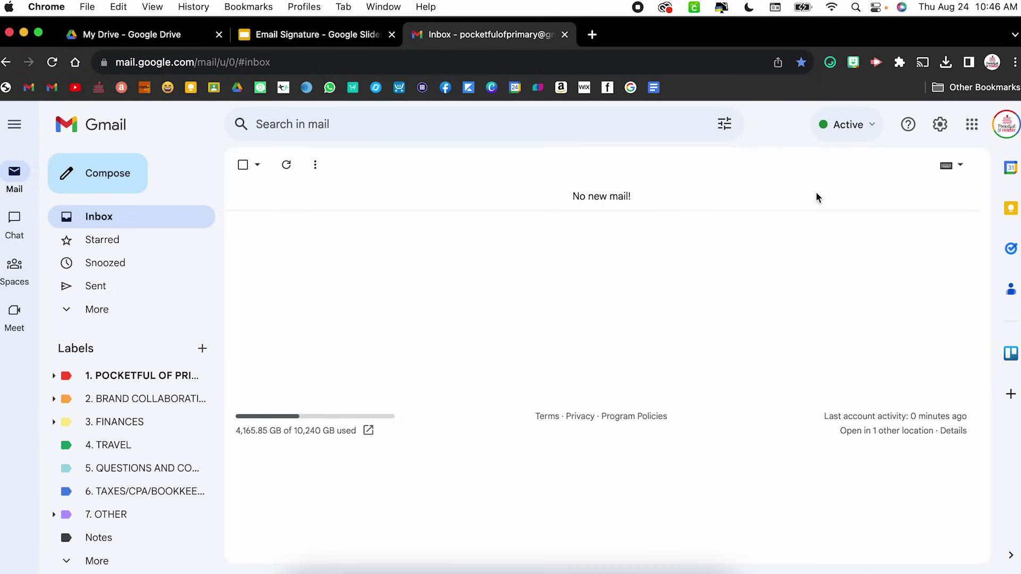
Preview the new banner in a new message by switching its signature to Example and enlarging the message window.
click(126, 193)
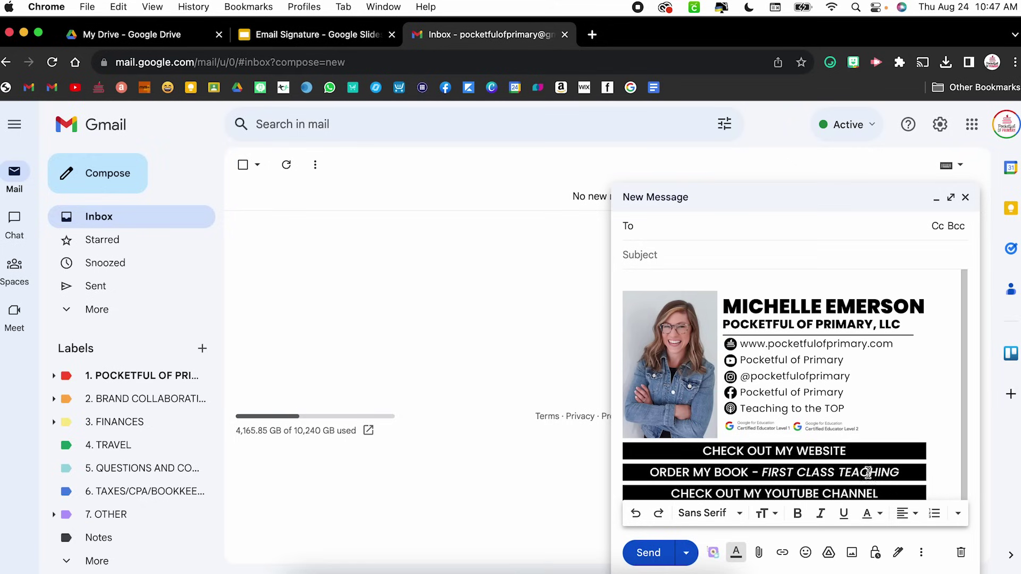
click(899, 556)
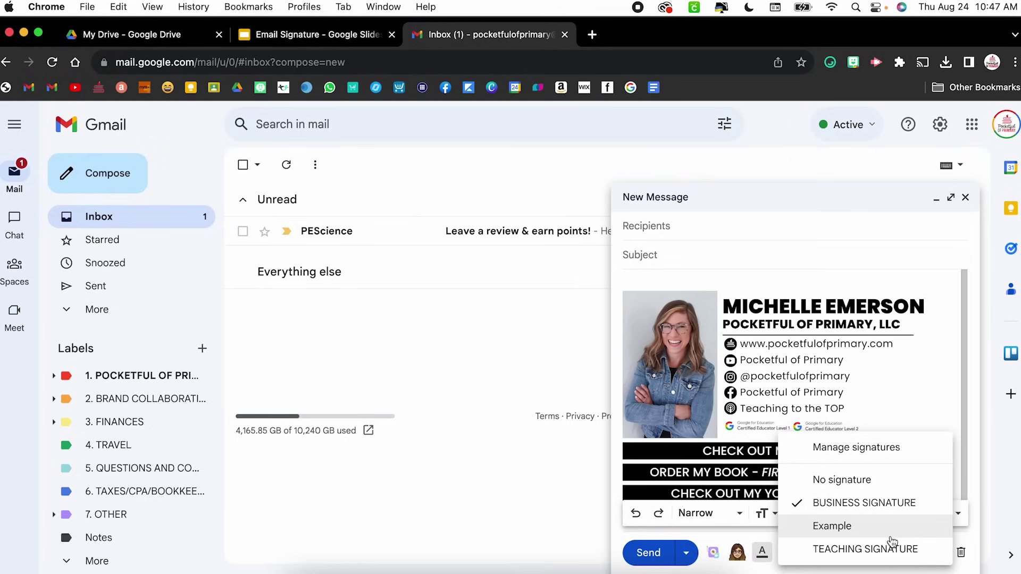
click(890, 538)
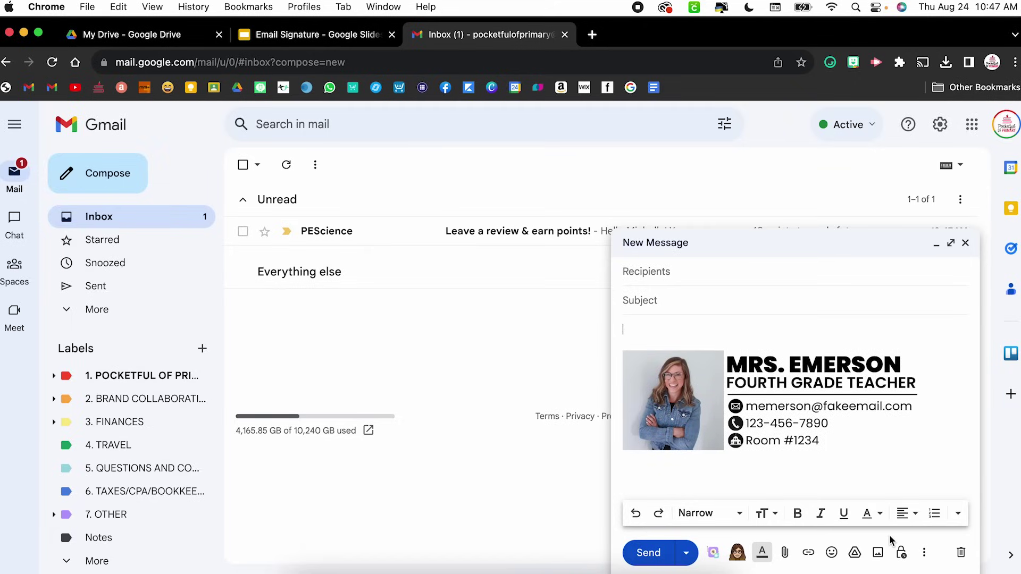
click(950, 243)
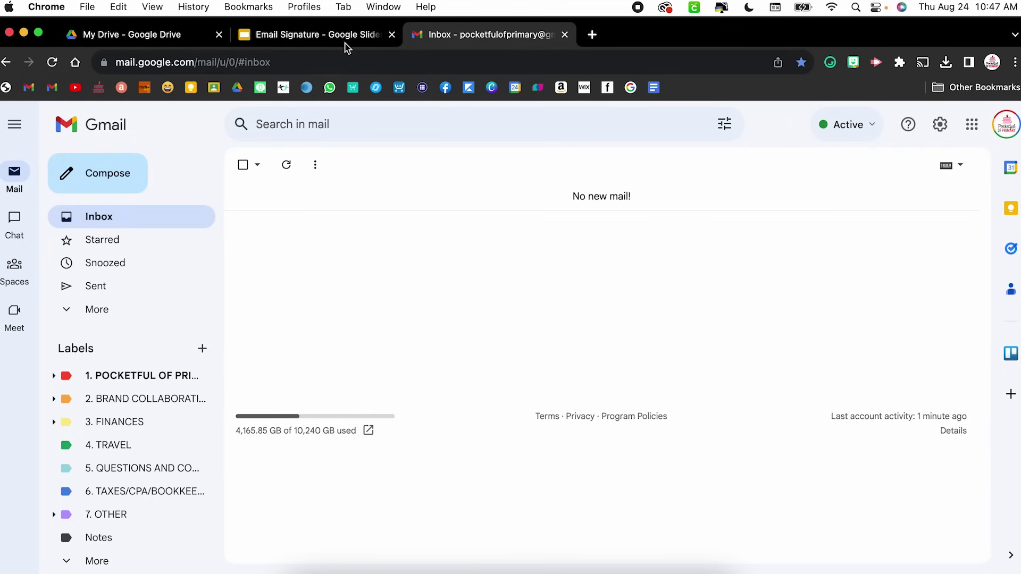
Switch to the Email Signature presentation in Google Slides and create a new blank presentation from it.
click(335, 39)
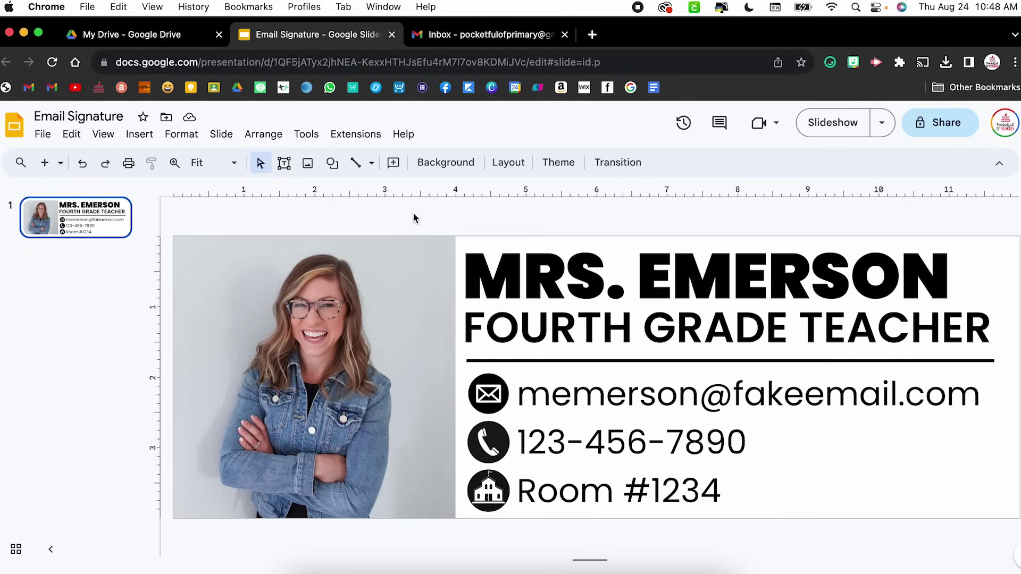
click(40, 134)
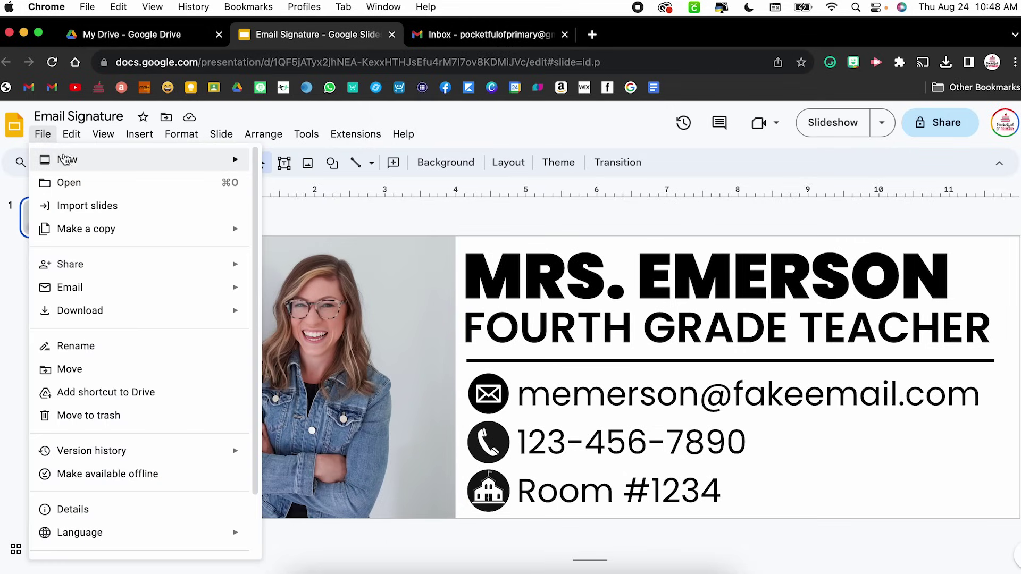
mouse_move(65, 161)
click(290, 164)
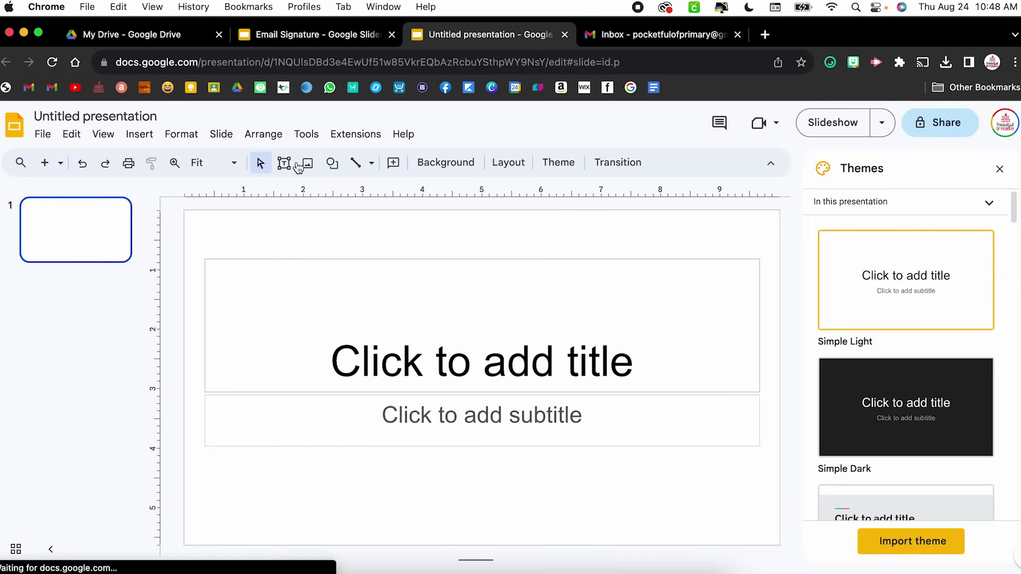
Close the theme choices and delete the title and subtitle placeholders from the first slide.
click(999, 168)
click(431, 242)
drag(432, 246, 538, 482)
key(Delete)
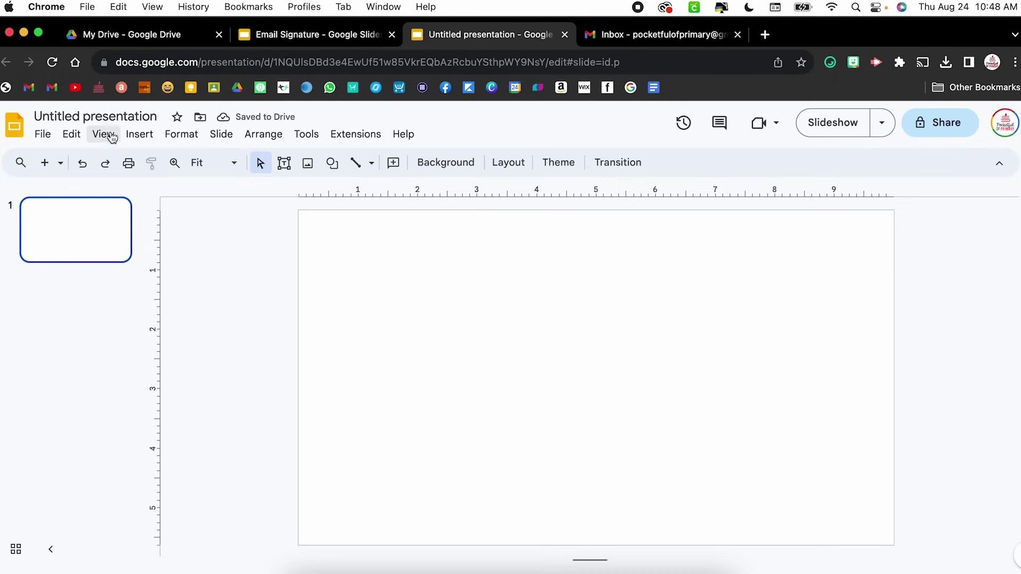
Rename the new presentation as "Email Signature Buttons".
click(95, 116)
text(Email)
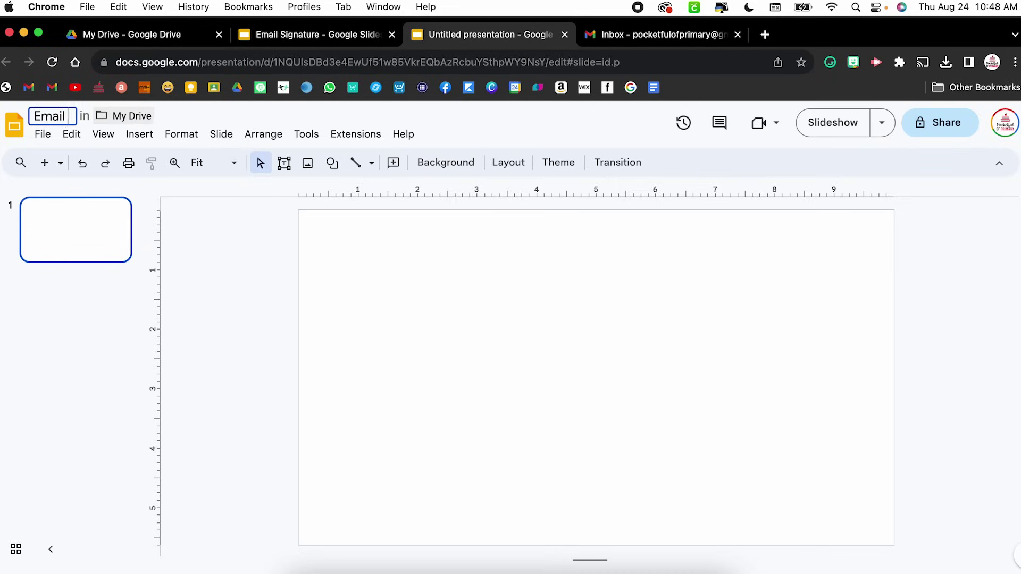
text( Signature Buttons)
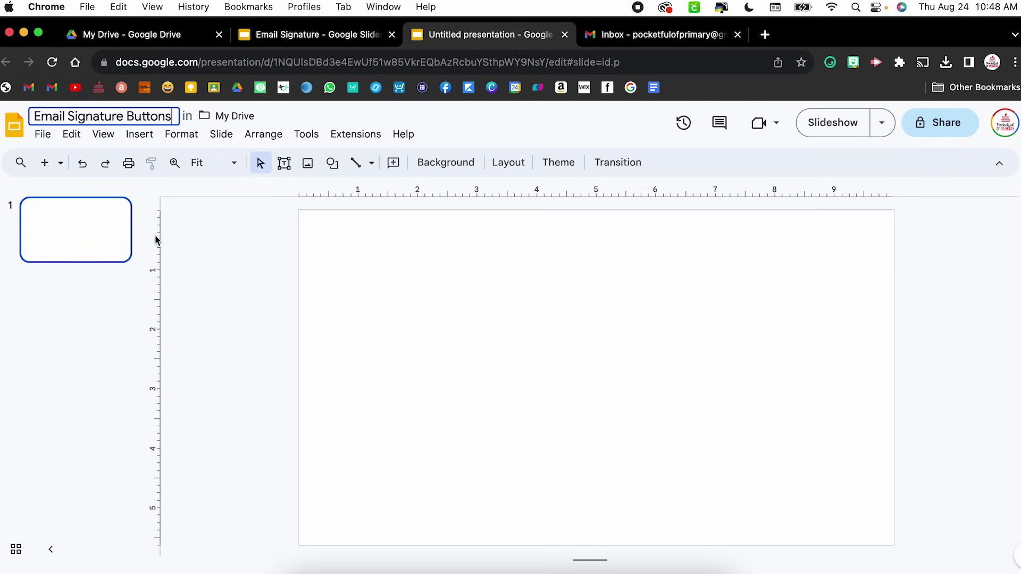
key(Return)
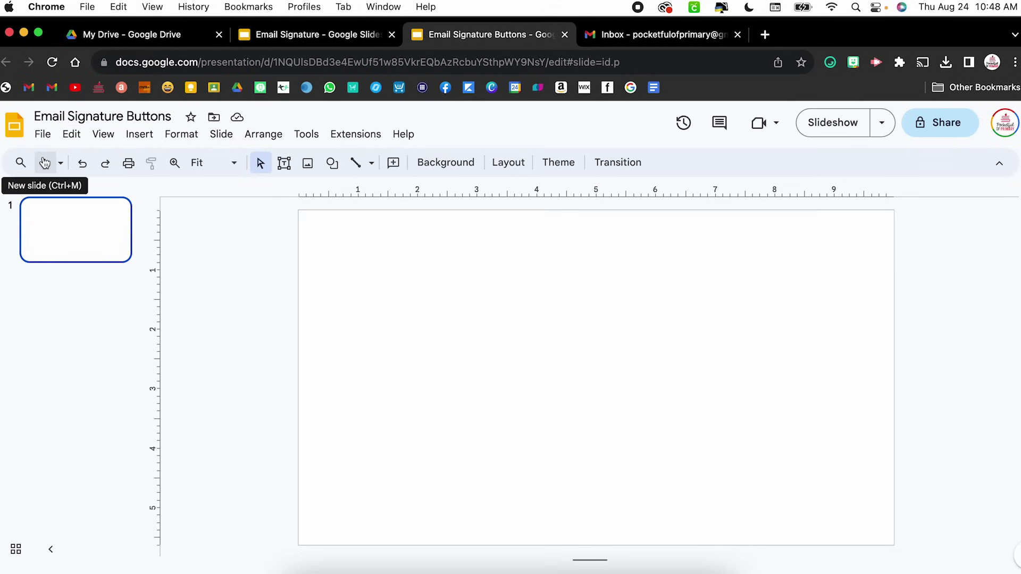
Set the page setup to a custom size of 12 × 0.75 inches and apply it.
click(43, 133)
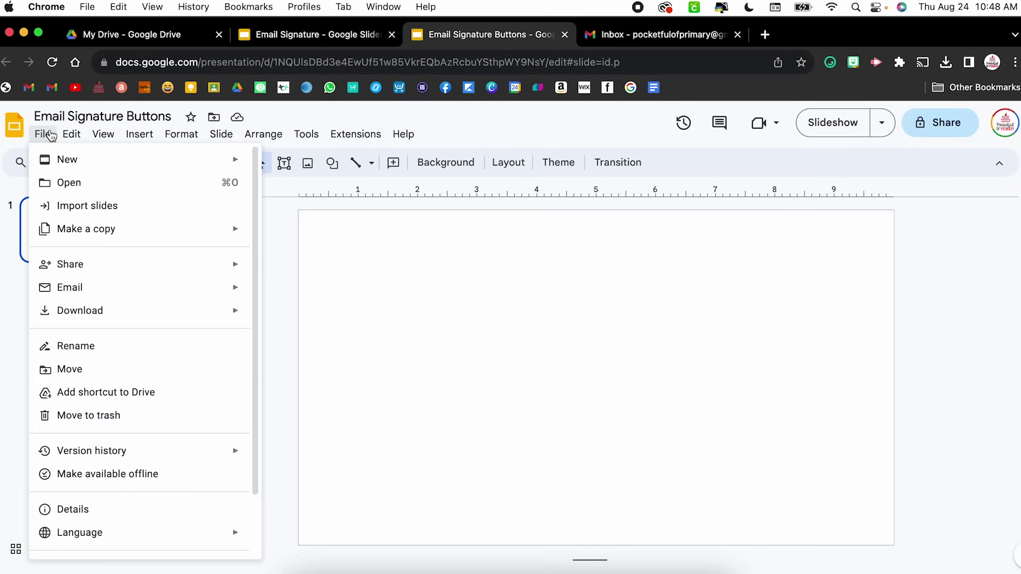
scroll(97, 364, down, 2)
click(82, 494)
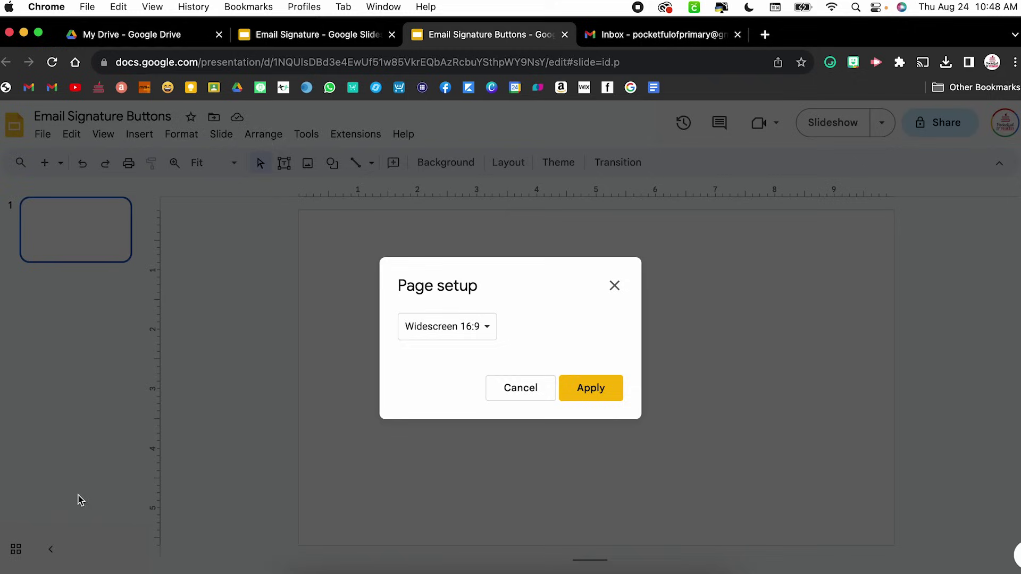
click(481, 328)
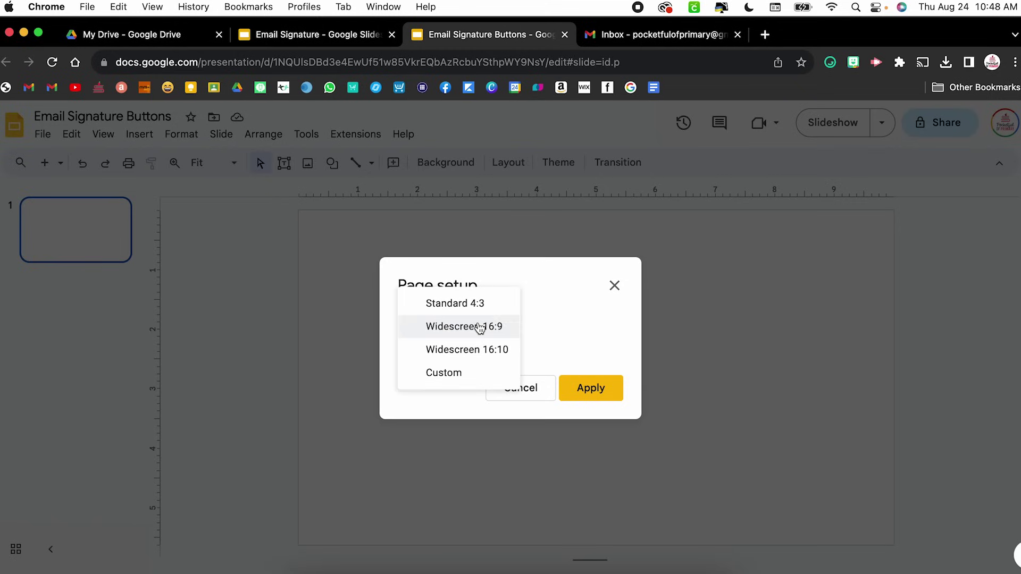
click(445, 374)
double_click(431, 371)
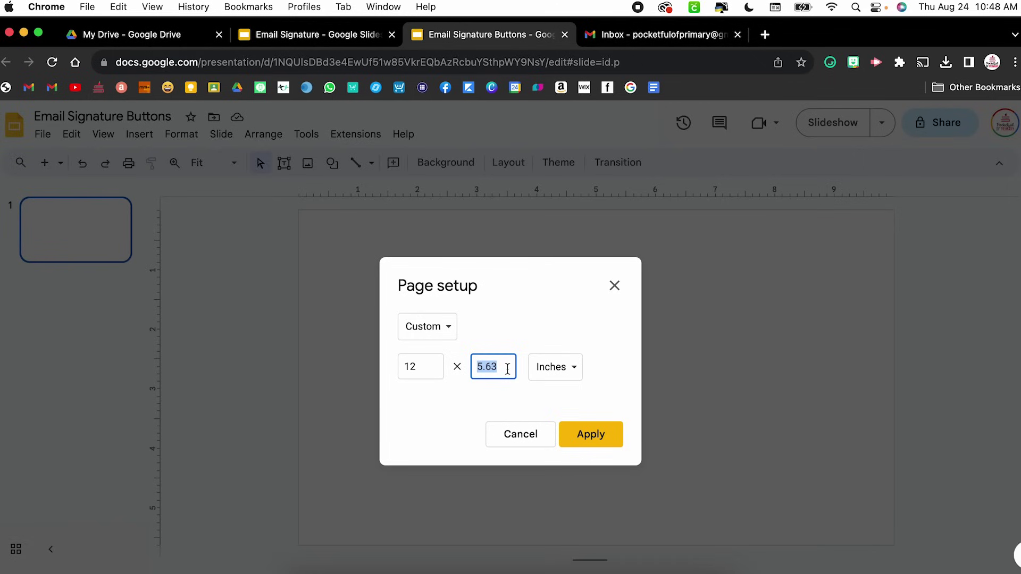
text(0.75)
click(602, 436)
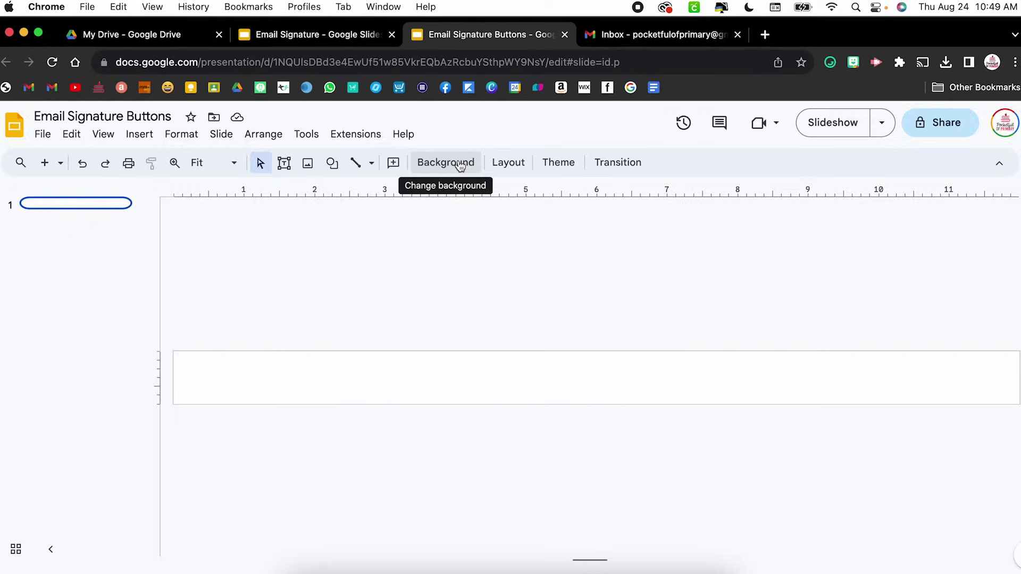
Set the slide background colour to black.
click(459, 162)
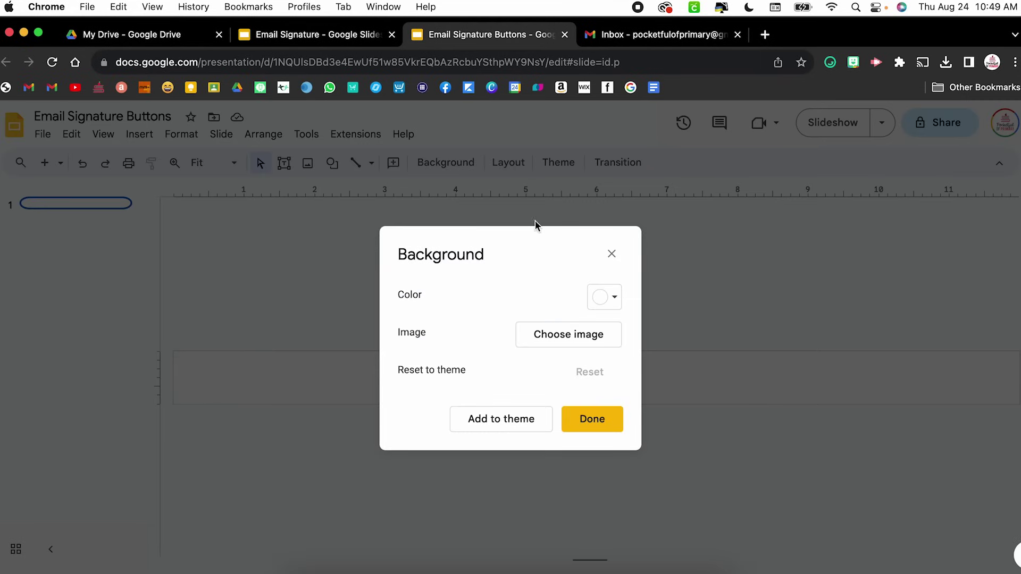
click(608, 301)
click(604, 372)
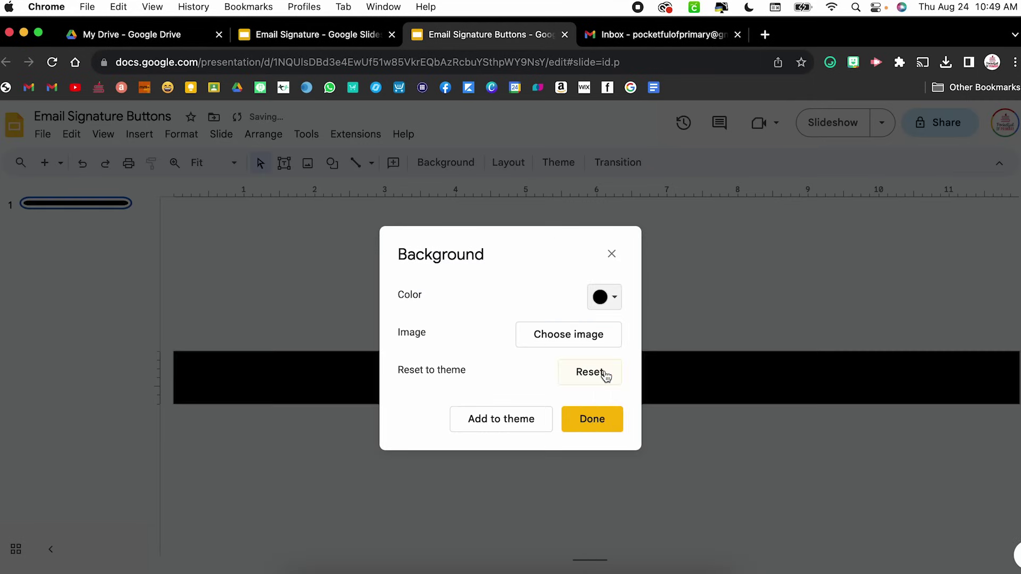
click(589, 421)
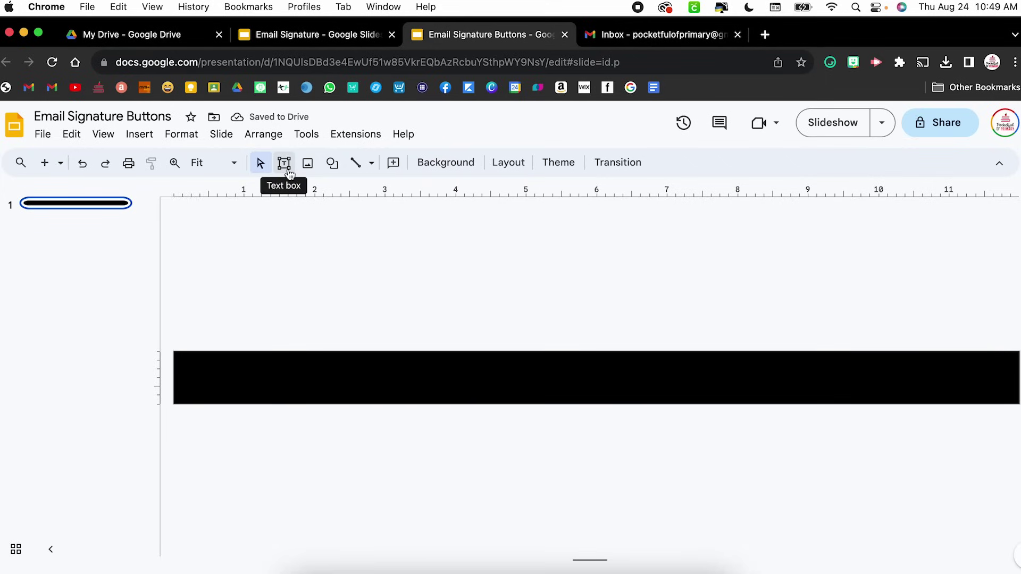
Copy the "FOURTH GRADE TEACHER" text box from the Email Signature presentation and paste it into the Email Signature Buttons presentation.
click(296, 36)
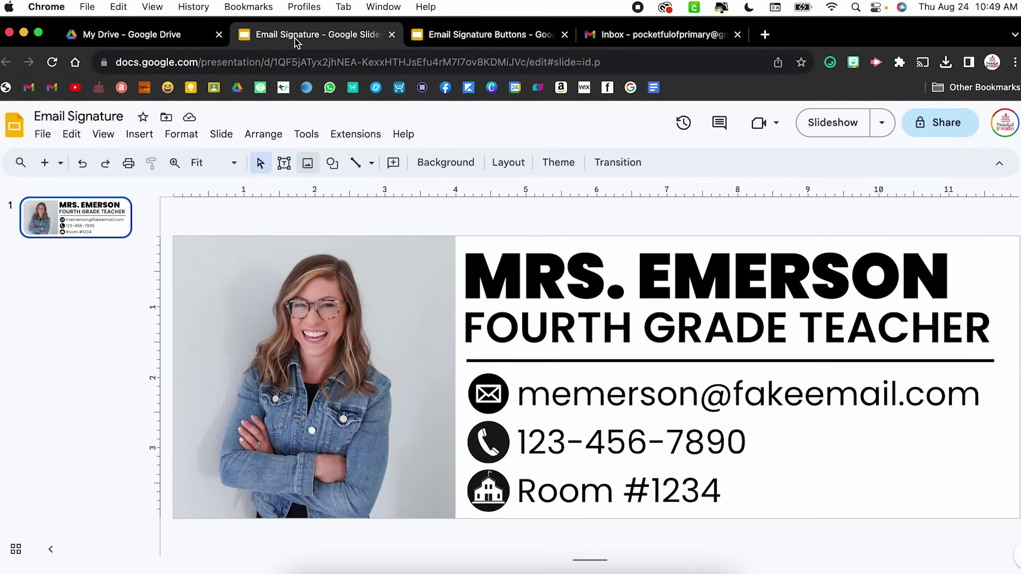
click(553, 330)
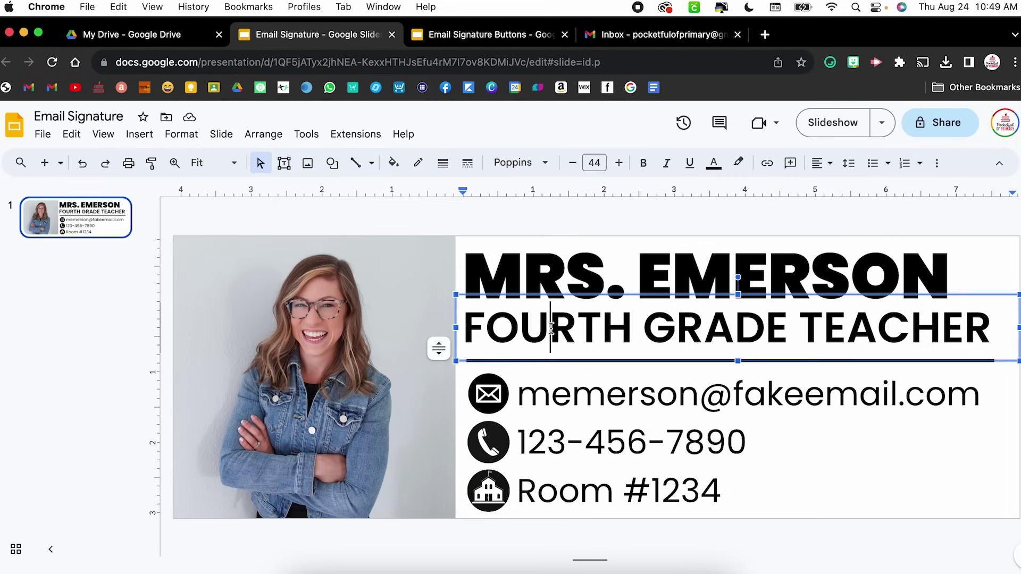
click(459, 314)
right_click(458, 314)
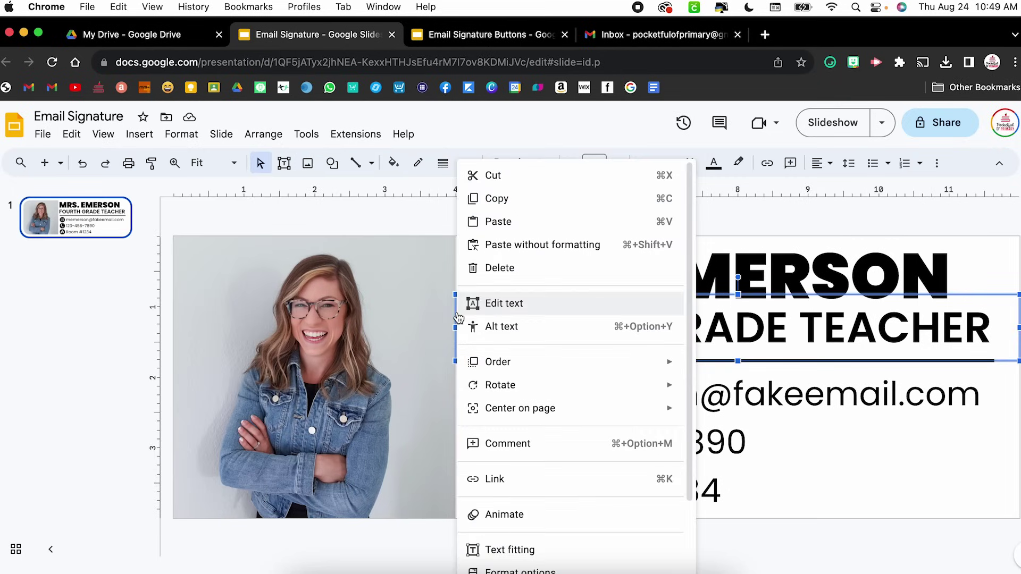
click(496, 205)
click(468, 34)
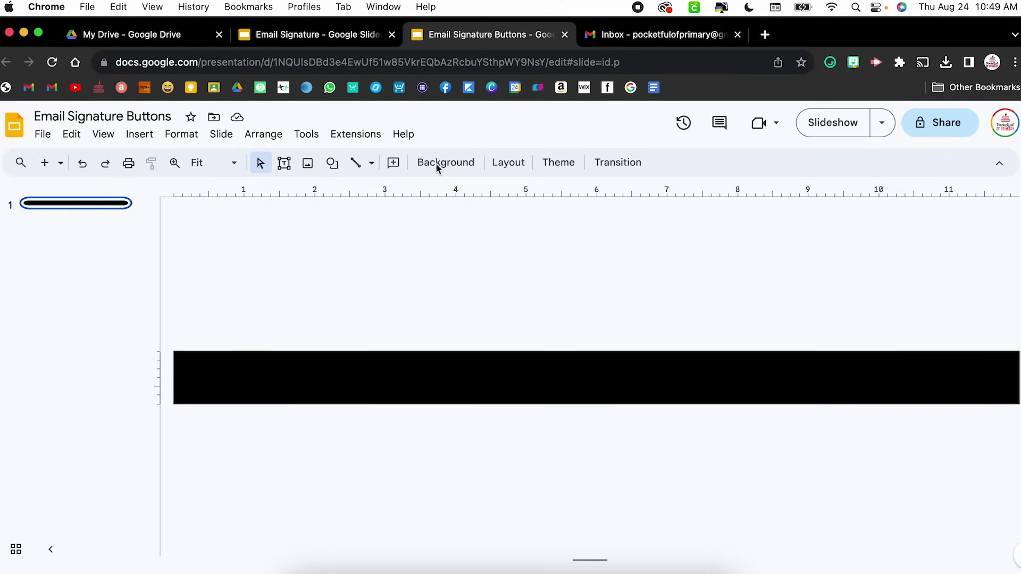
right_click(400, 369)
click(428, 332)
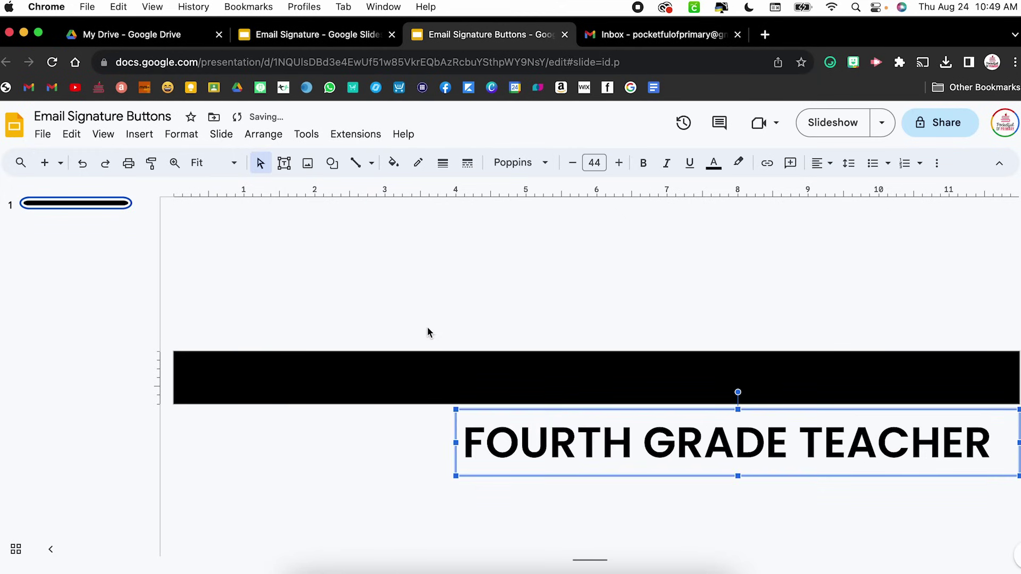
Colour the pasted "FOURTH GRADE TEACHER" text white and move its box onto the black slide, flush with the left edge.
triple_click(511, 449)
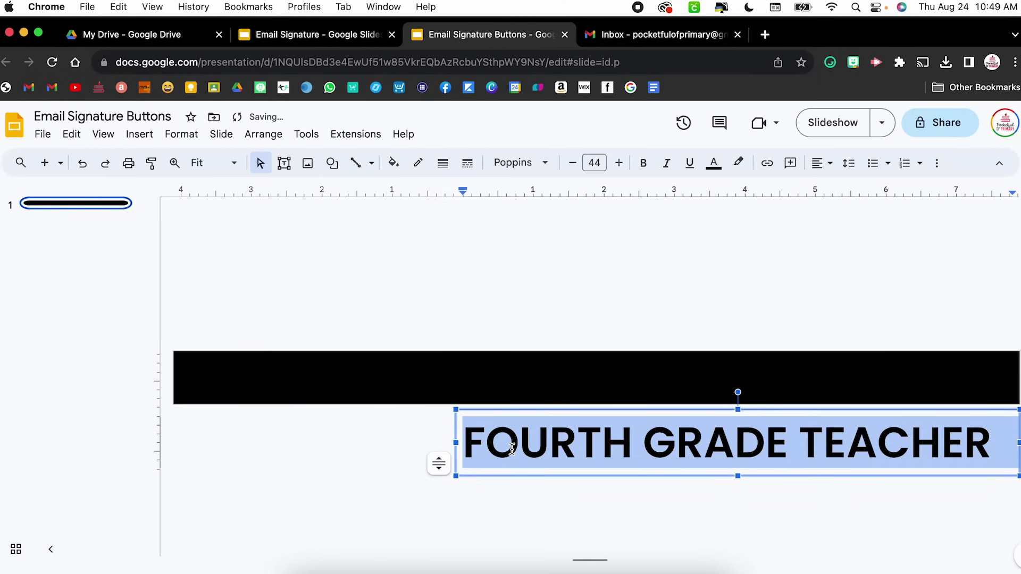
click(717, 167)
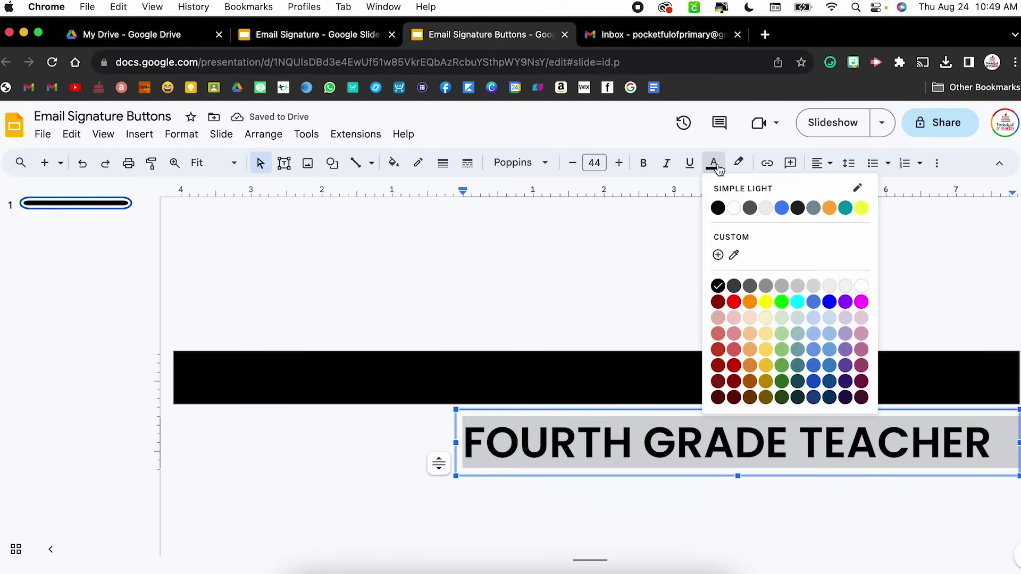
click(734, 209)
drag(481, 413, 199, 347)
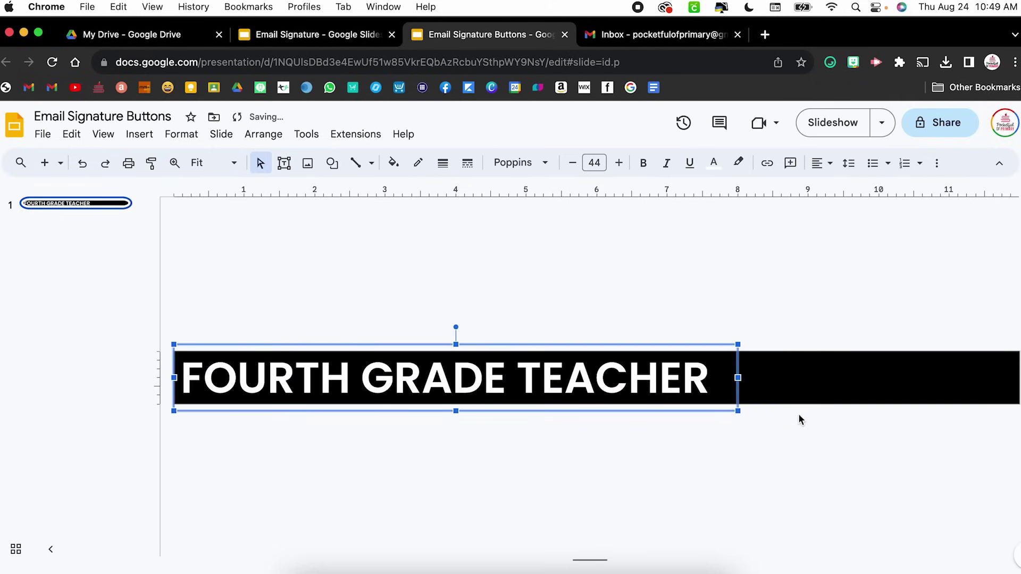
Widen the text box to the full slide width and centre its text horizontally.
drag(736, 377, 1017, 396)
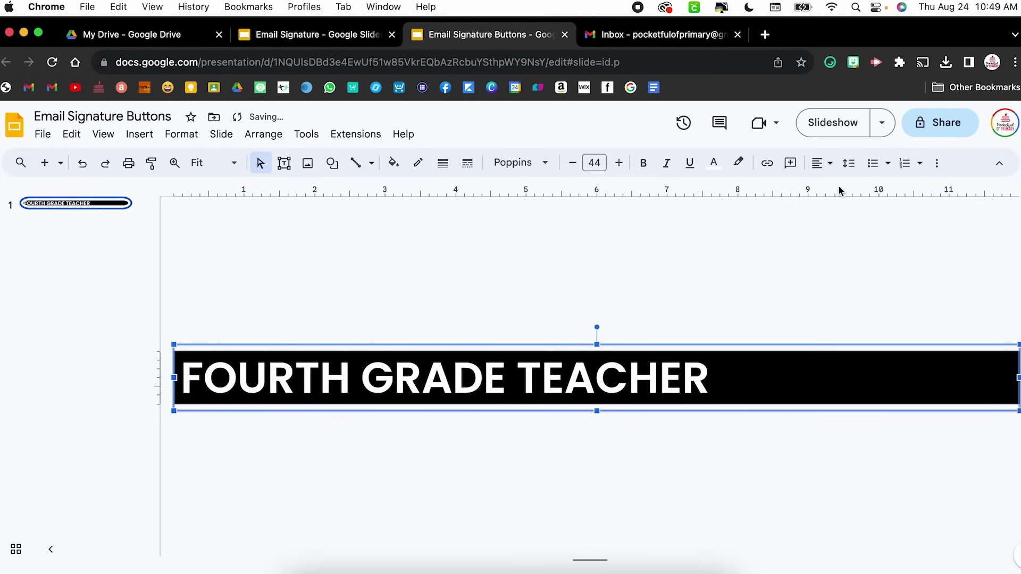
click(818, 163)
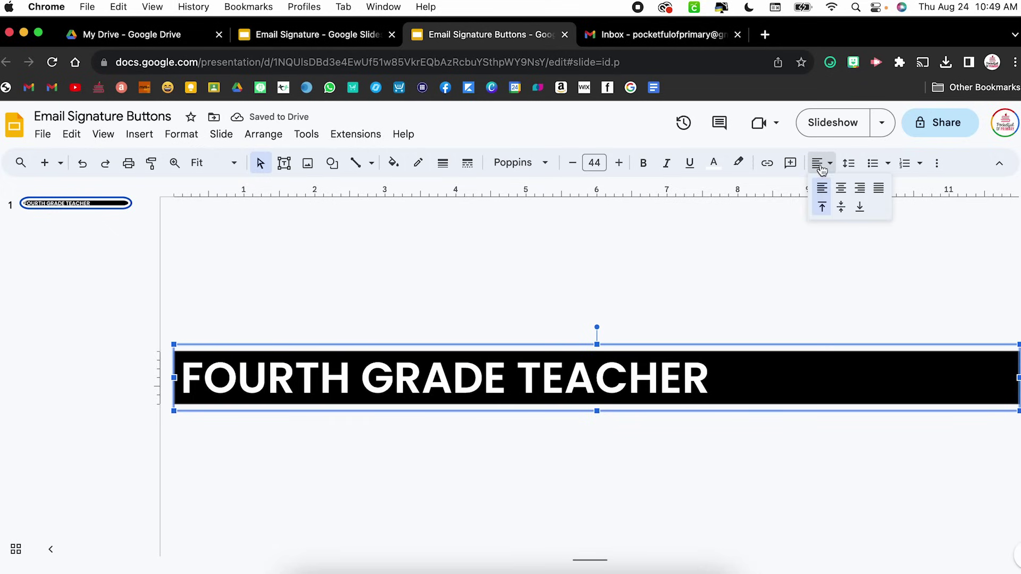
click(840, 191)
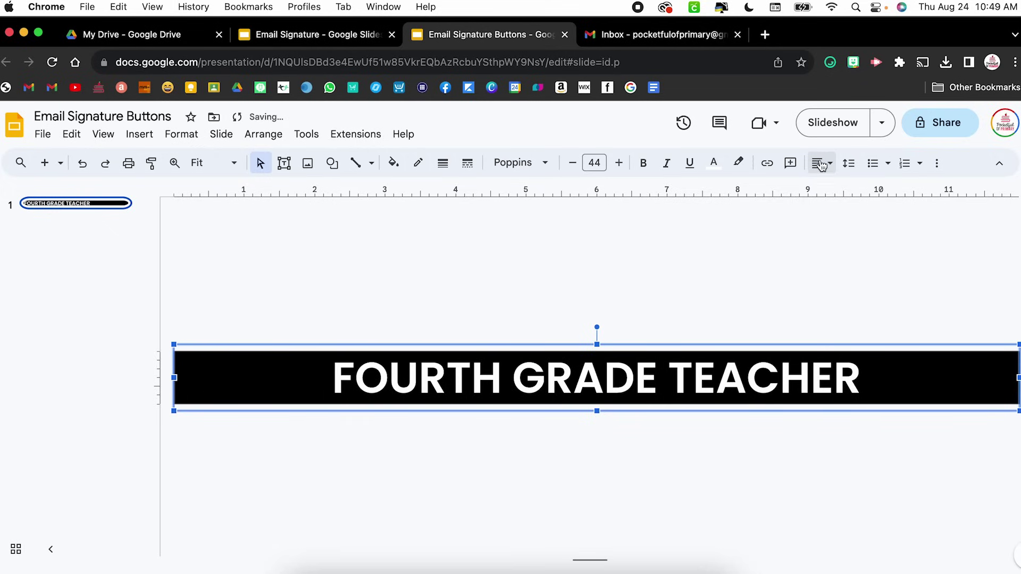
click(662, 315)
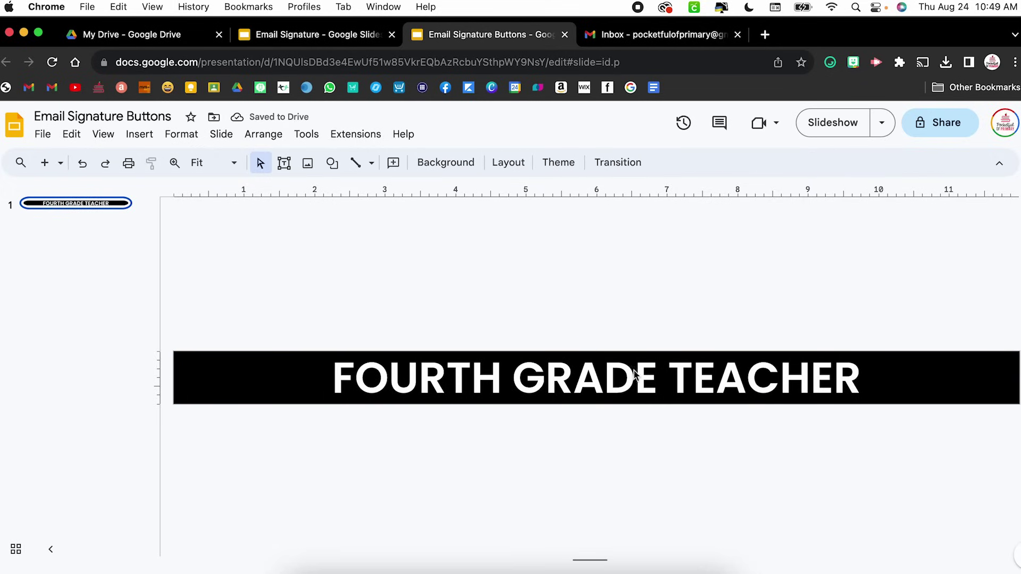
Replace the button text with "CHECK OUT OUR WEBSITE!" and duplicate the slide.
triple_click(620, 374)
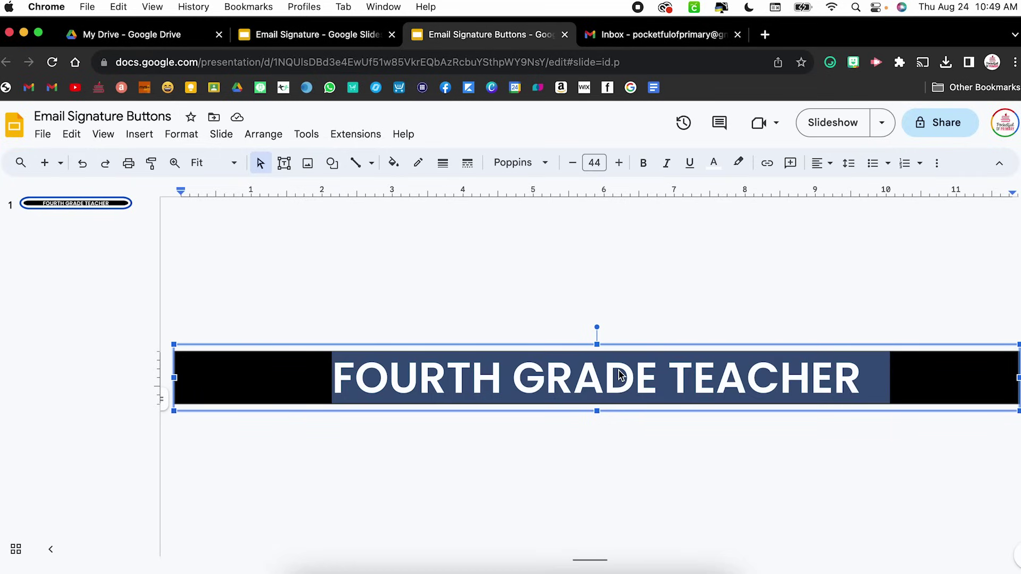
text(CHECK OUT OUR WEBSITE!)
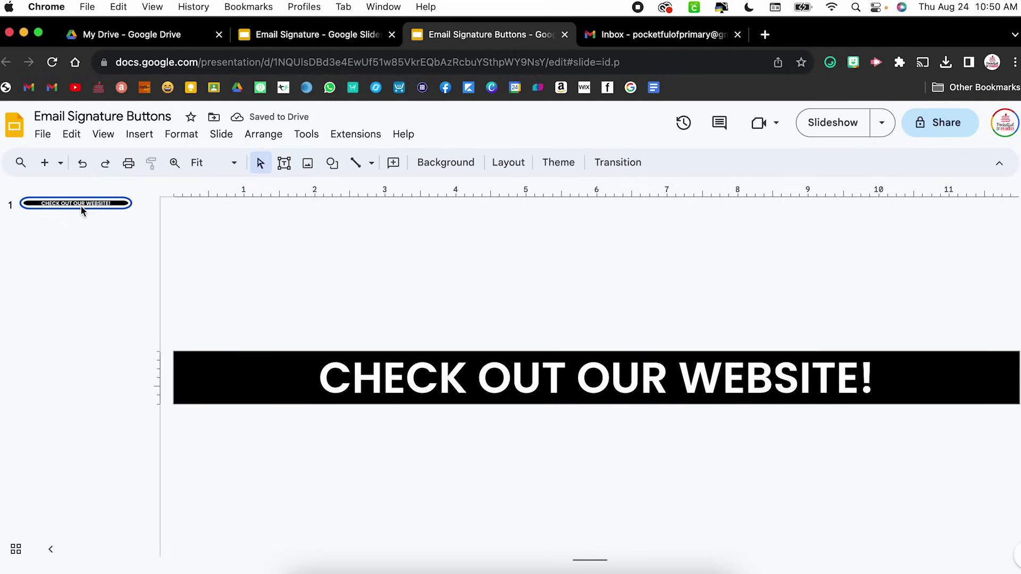
right_click(81, 203)
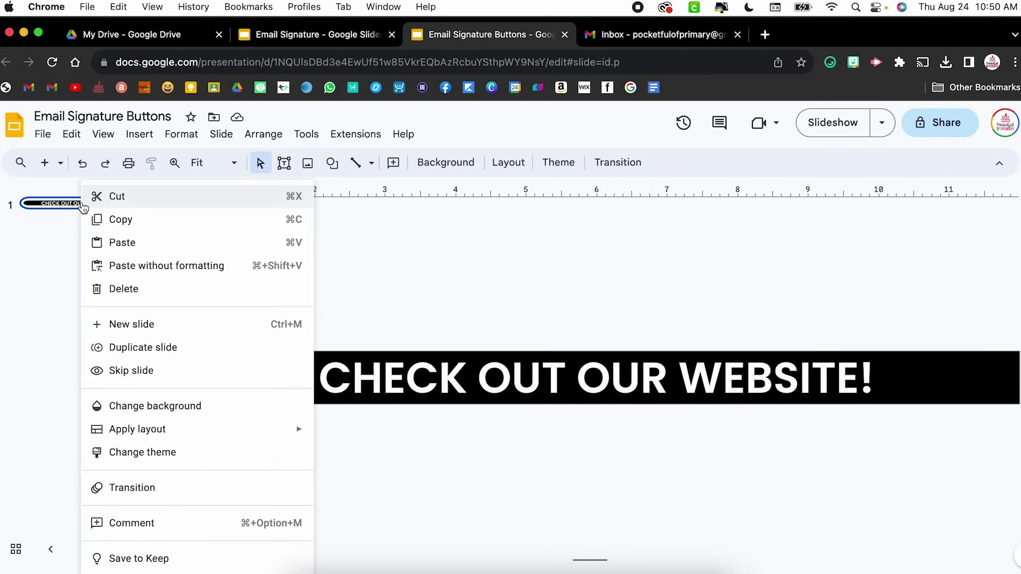
click(142, 347)
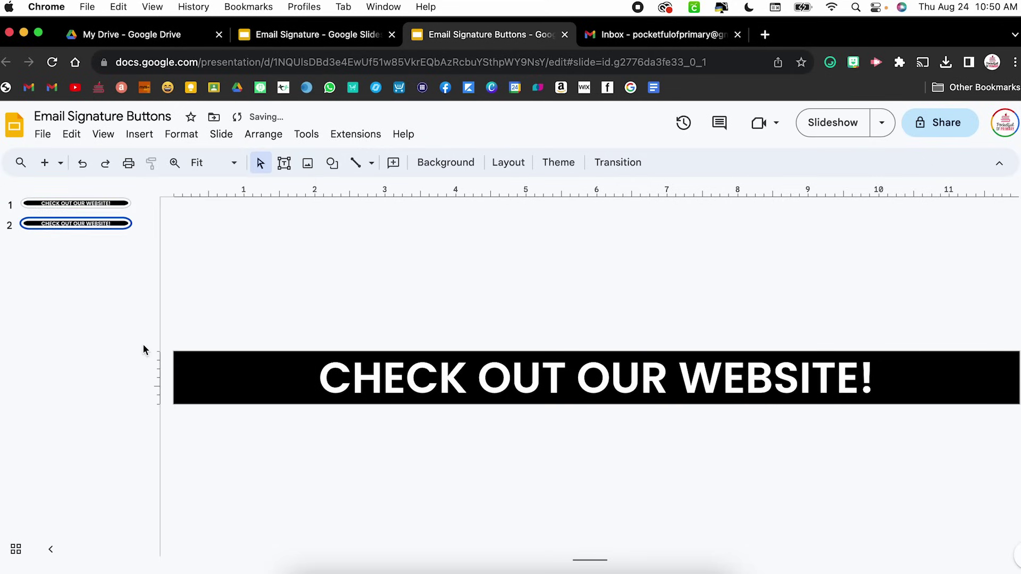
Change the text on the second slide to "CHECK OUT THESE RESOURCES!".
click(778, 382)
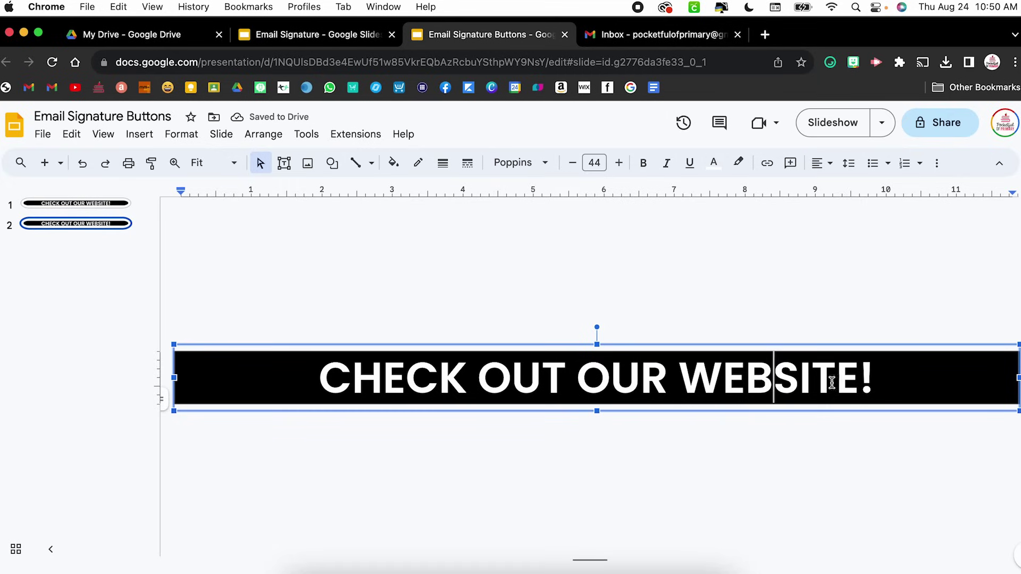
drag(880, 384, 578, 383)
text(THESE RESOURCES!)
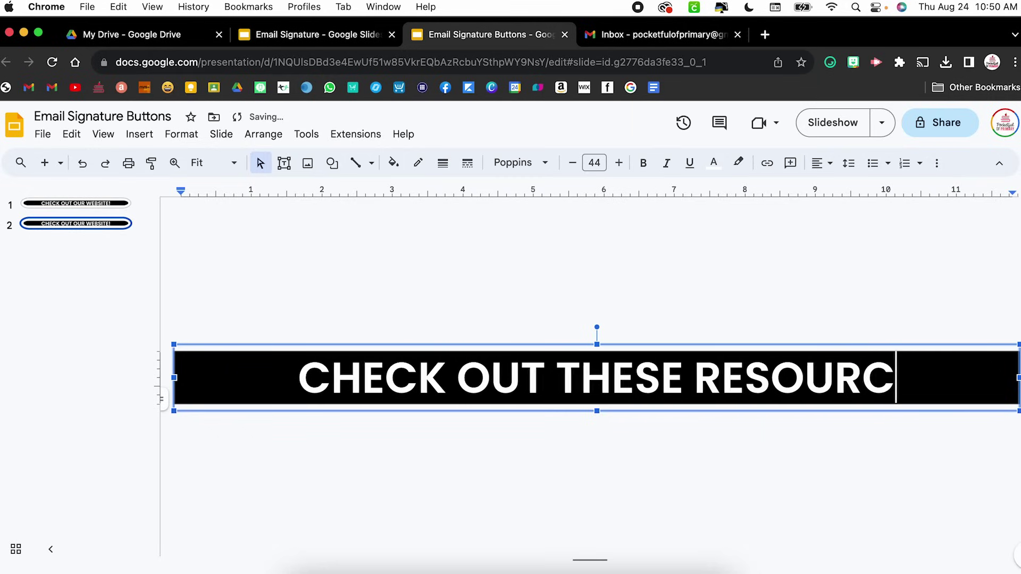
click(483, 313)
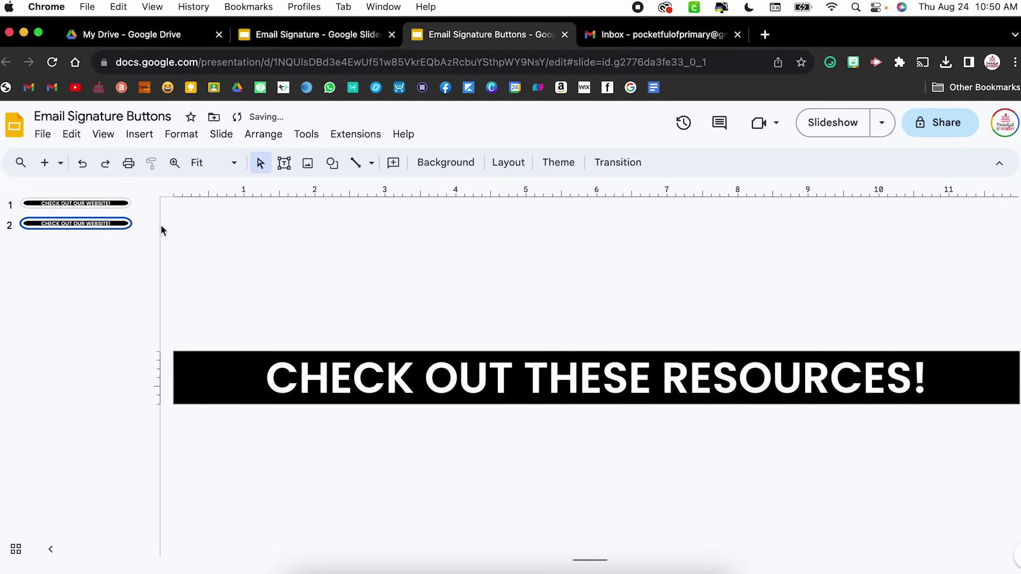
Download the first slide, "CHECK OUT OUR WEBSITE!", as a PNG image.
click(118, 206)
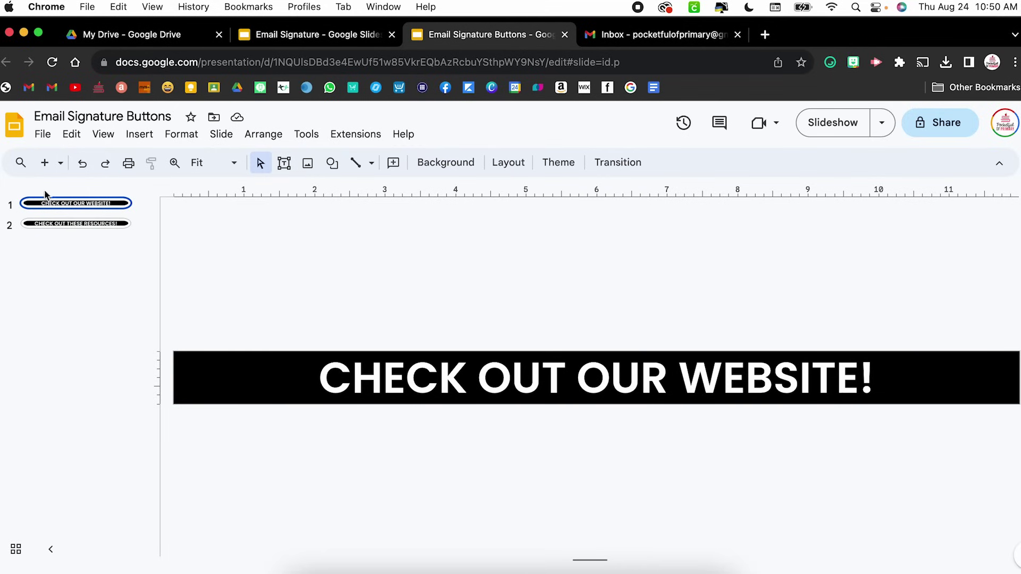
click(47, 134)
mouse_move(119, 249)
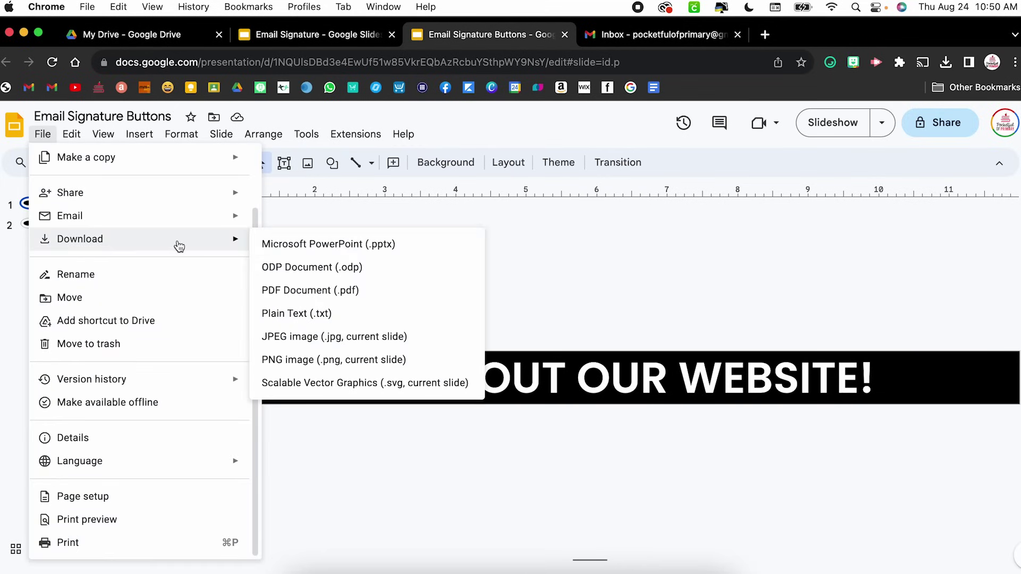
click(292, 360)
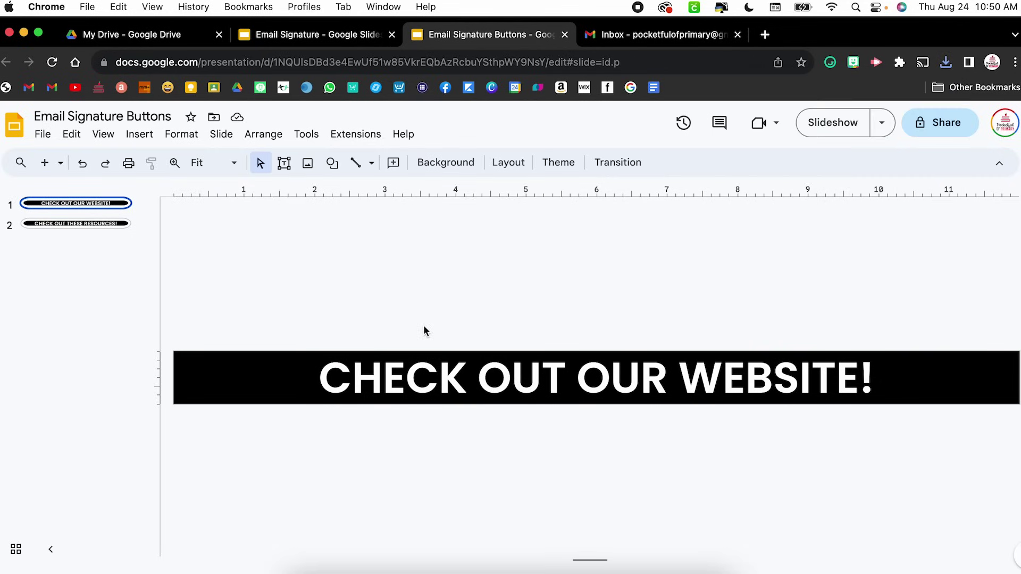
Switch to Gmail and open the Example signature for editing in the general settings.
click(690, 38)
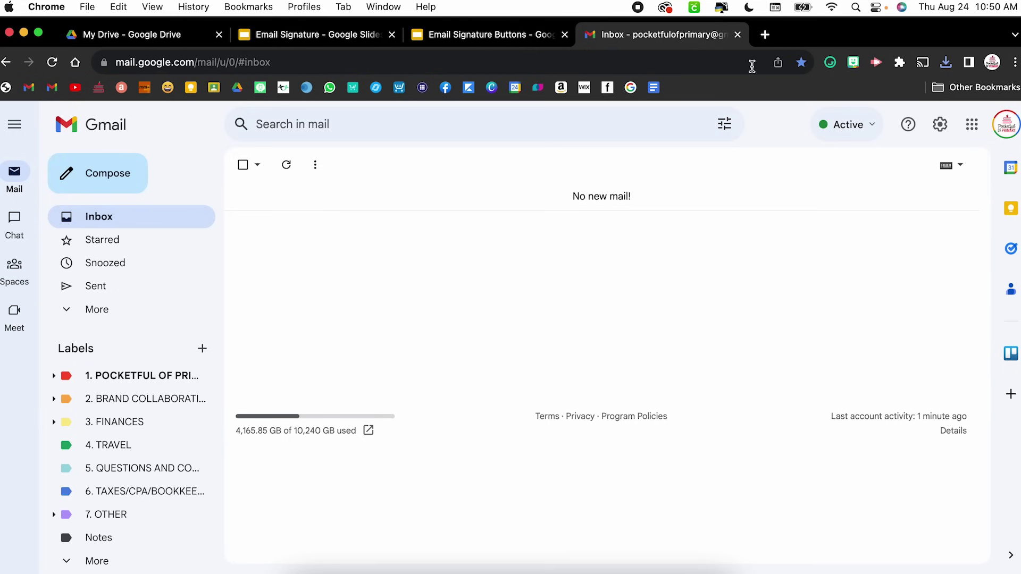
click(939, 124)
click(892, 205)
scroll(664, 352, down, 10)
scroll(664, 352, down, 15)
scroll(665, 352, down, 3)
click(414, 399)
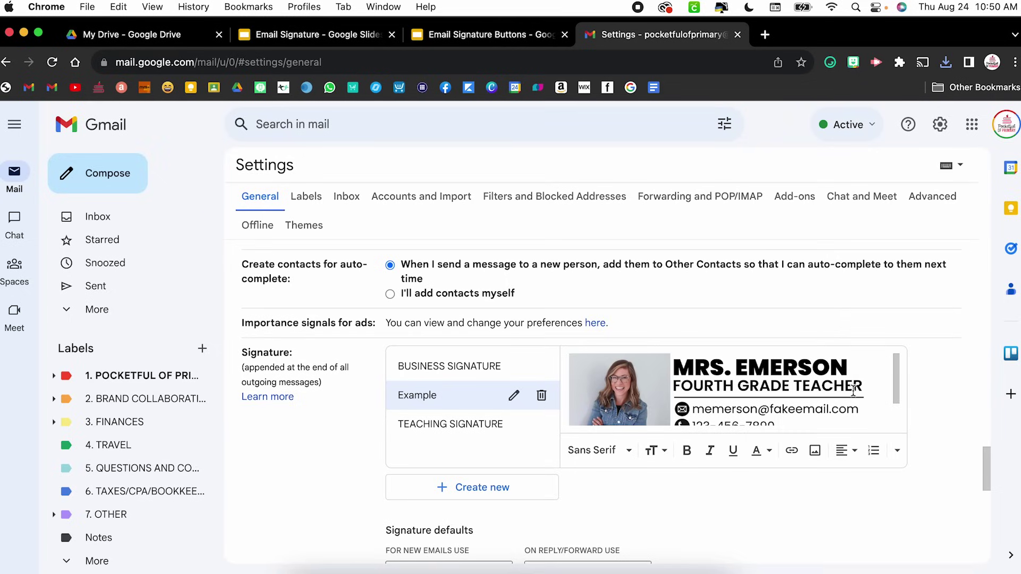
Upload Email Signature Buttons.png from the Downloads folder into the Example signature, below the banner.
scroll(853, 391, down, 2)
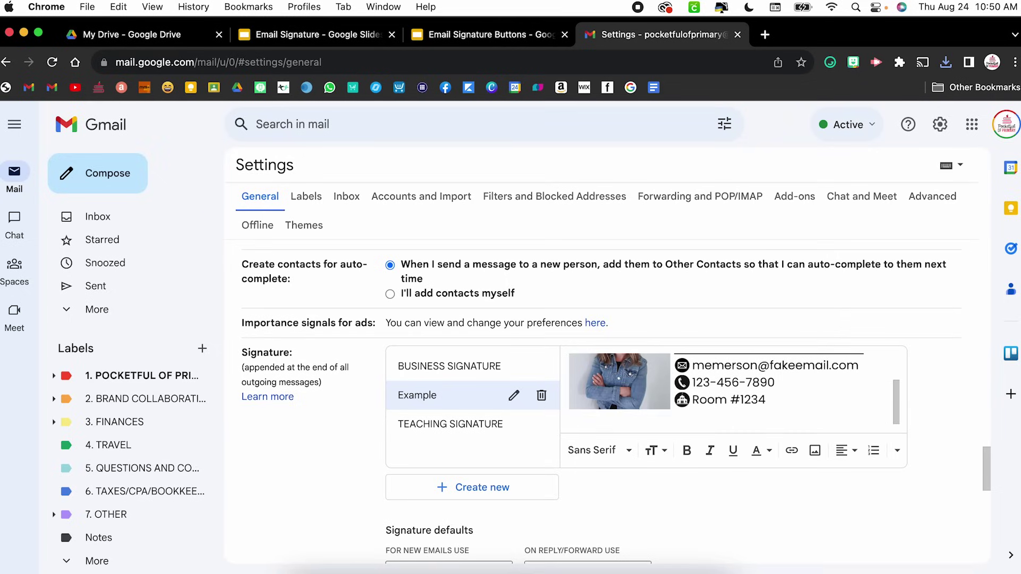
click(815, 451)
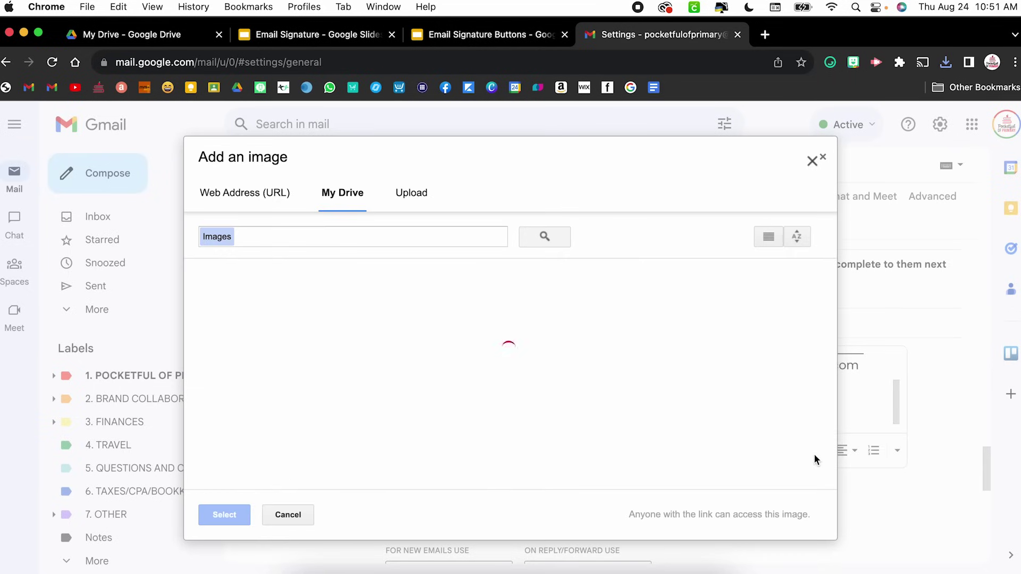
click(411, 195)
click(509, 379)
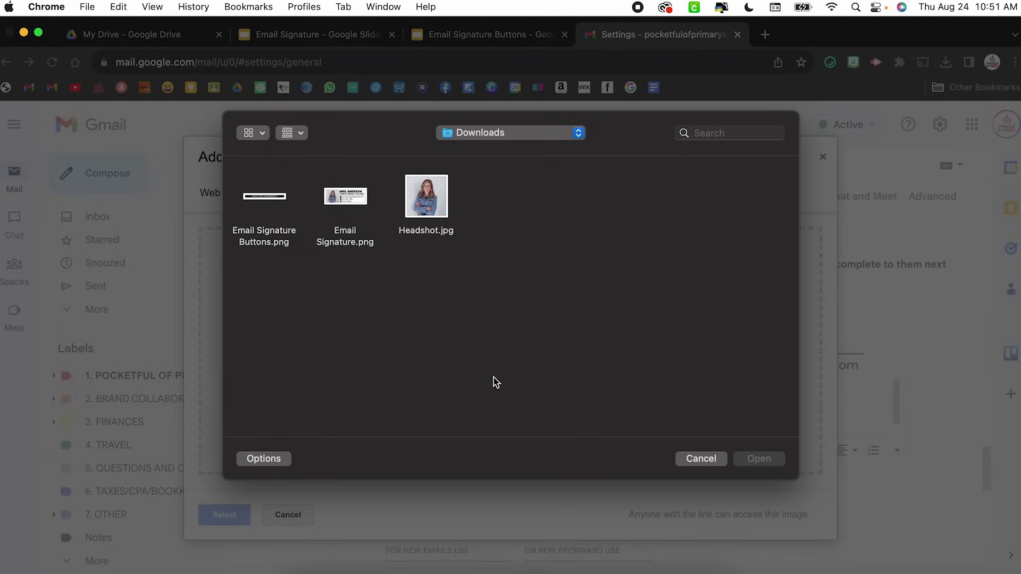
click(281, 204)
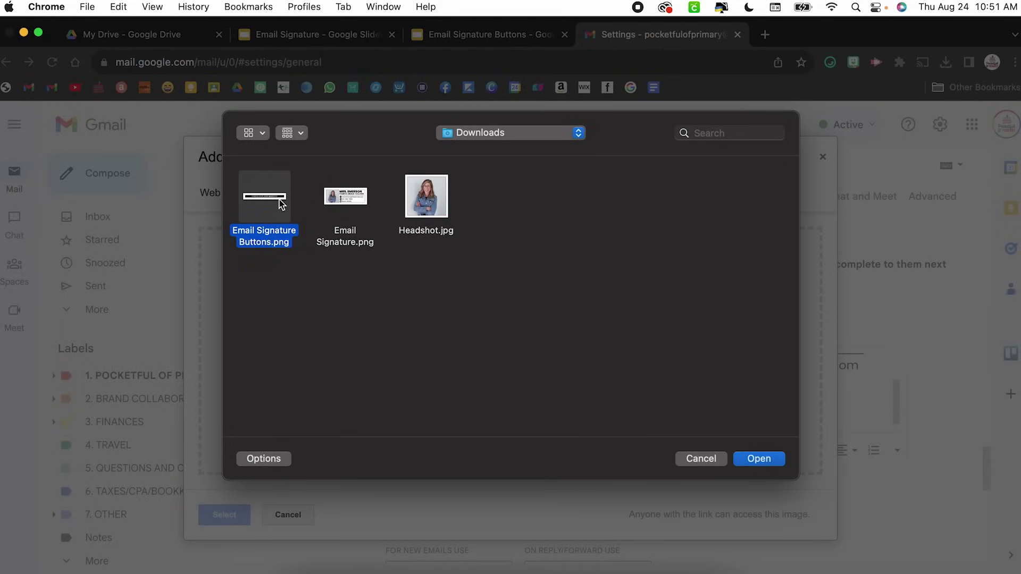
click(740, 457)
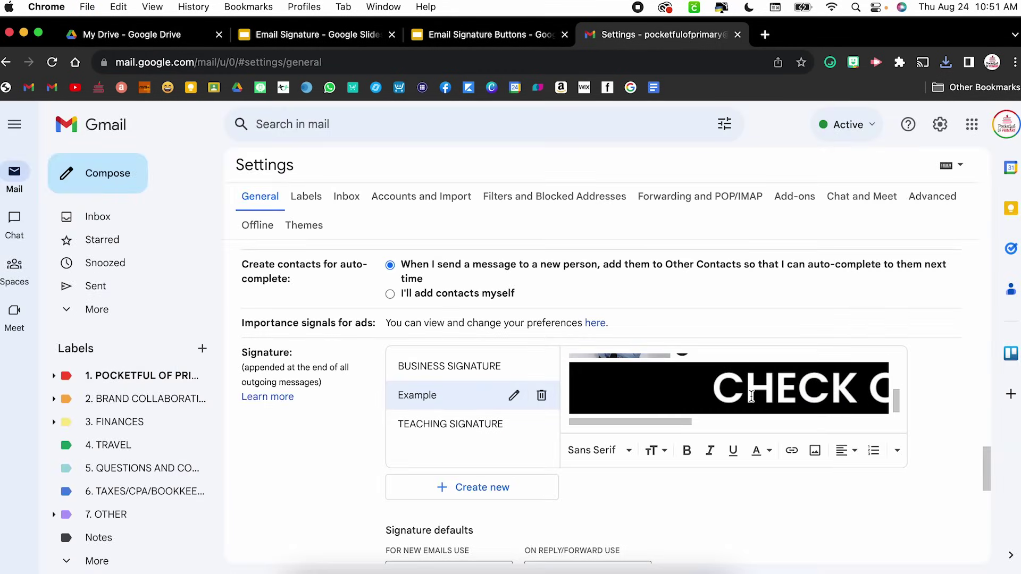
Set the "CHECK OUT OUR WEBSITE!" button image in the signature to Large and check it against the banner.
click(751, 396)
click(664, 444)
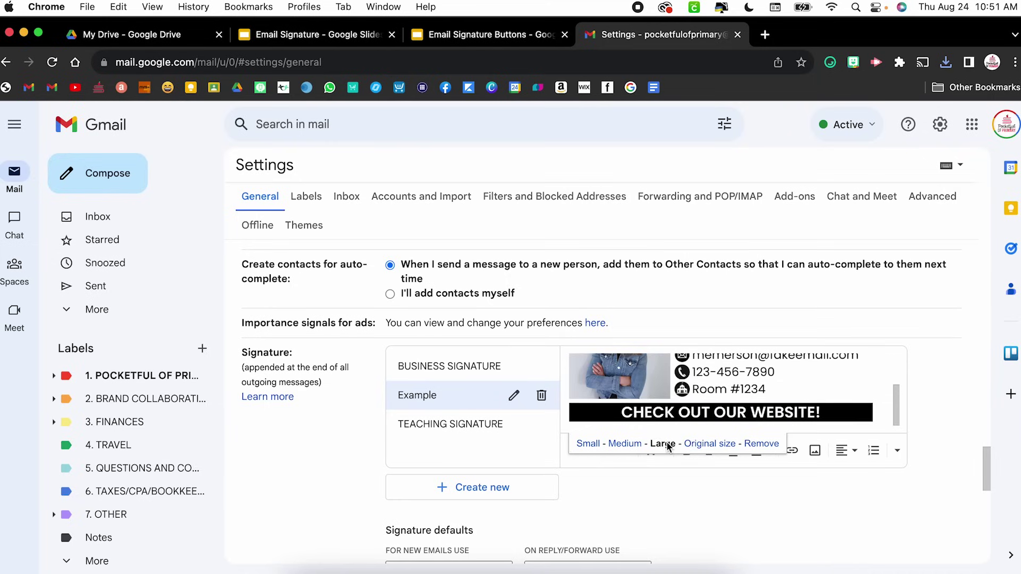
scroll(844, 386, up, 3)
scroll(844, 386, down, 2)
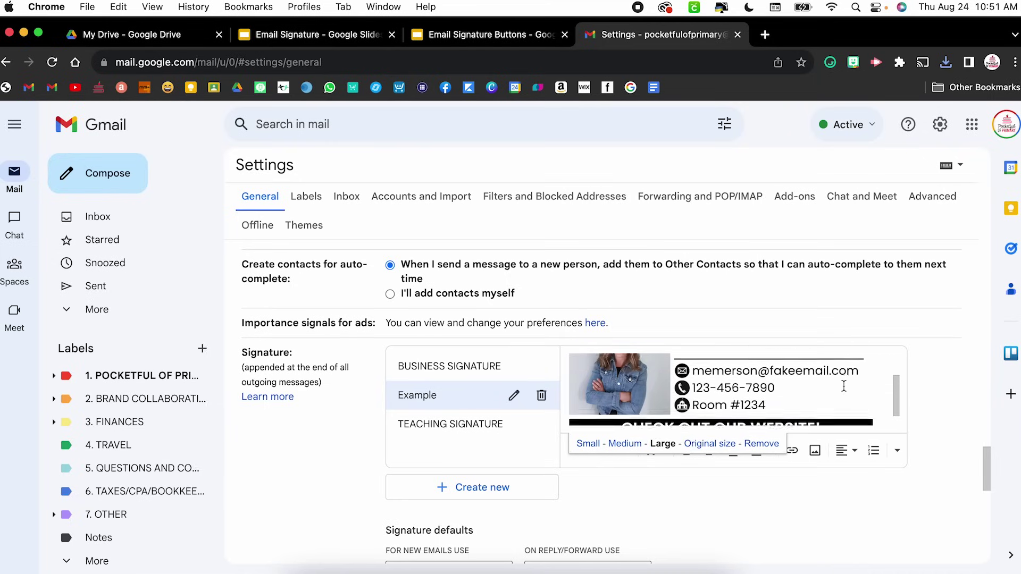
scroll(844, 386, down, 1)
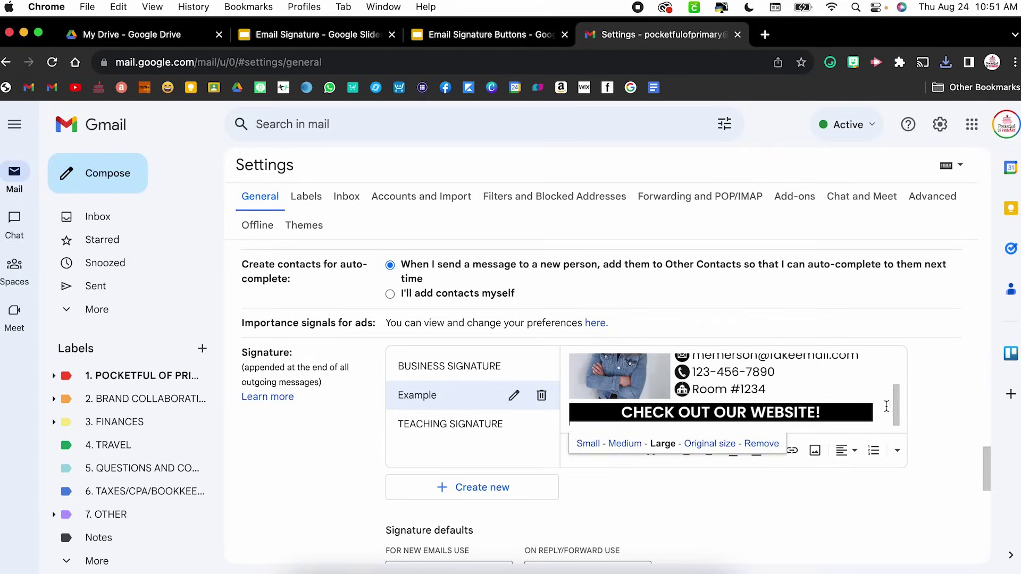
Select the "CHECK OUT OUR WEBSITE!" button image in the Example signature and start adding a link to it.
click(880, 411)
click(857, 411)
drag(876, 414, 570, 415)
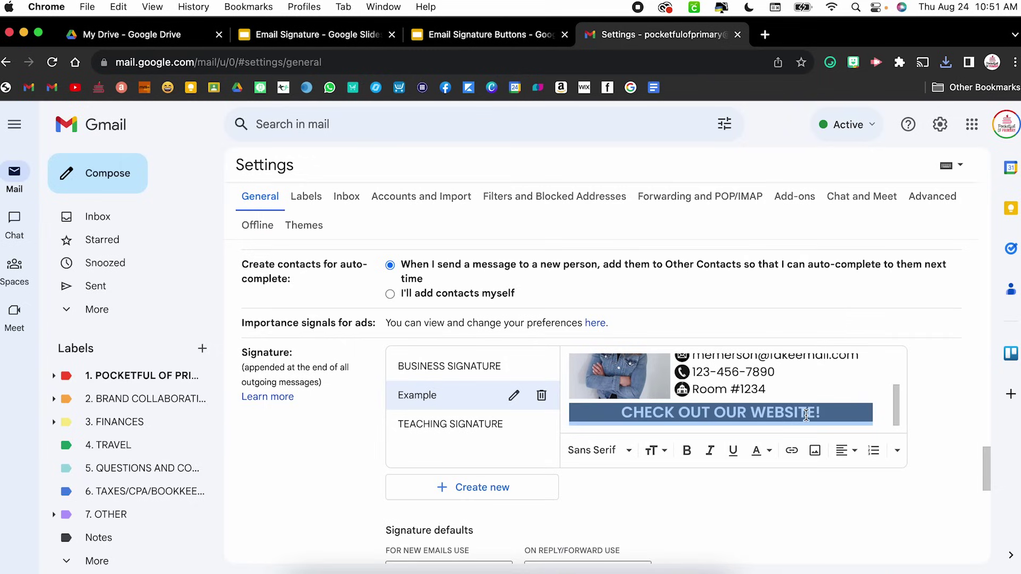
click(792, 452)
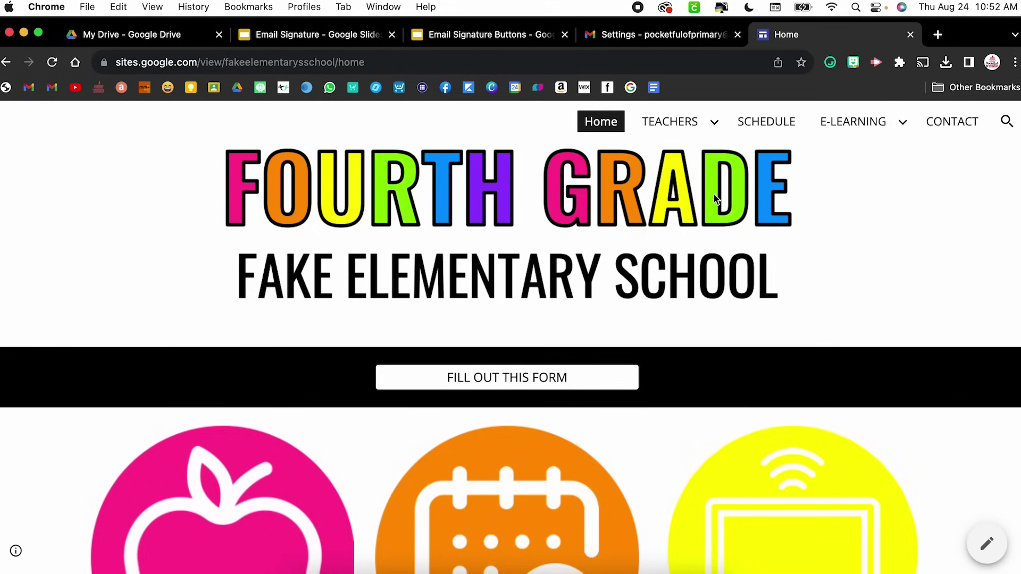
Look over the Fourth Grade Fake Elementary School site's home page and copy its full web address.
scroll(714, 198, down, 8)
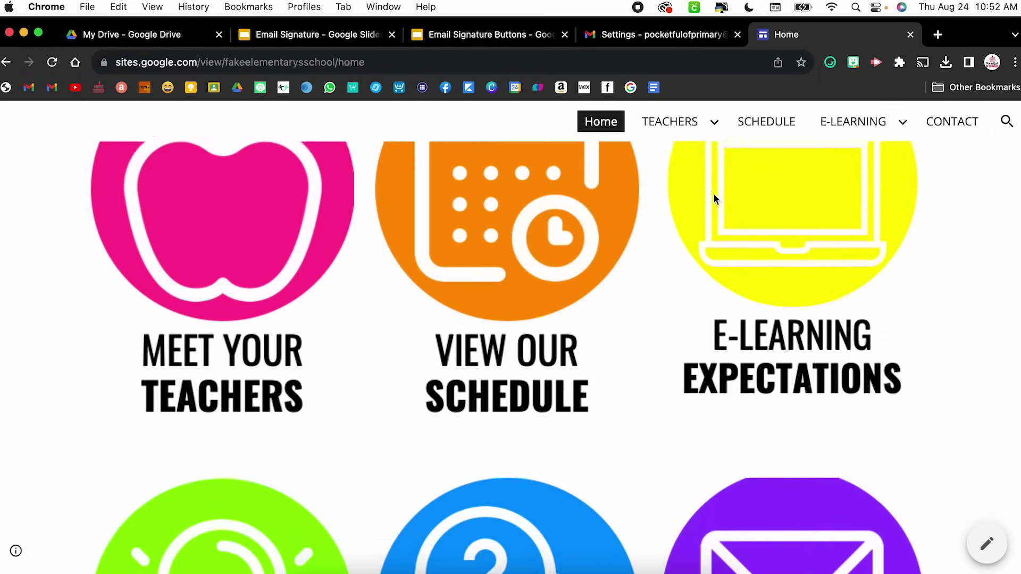
scroll(713, 193, up, 8)
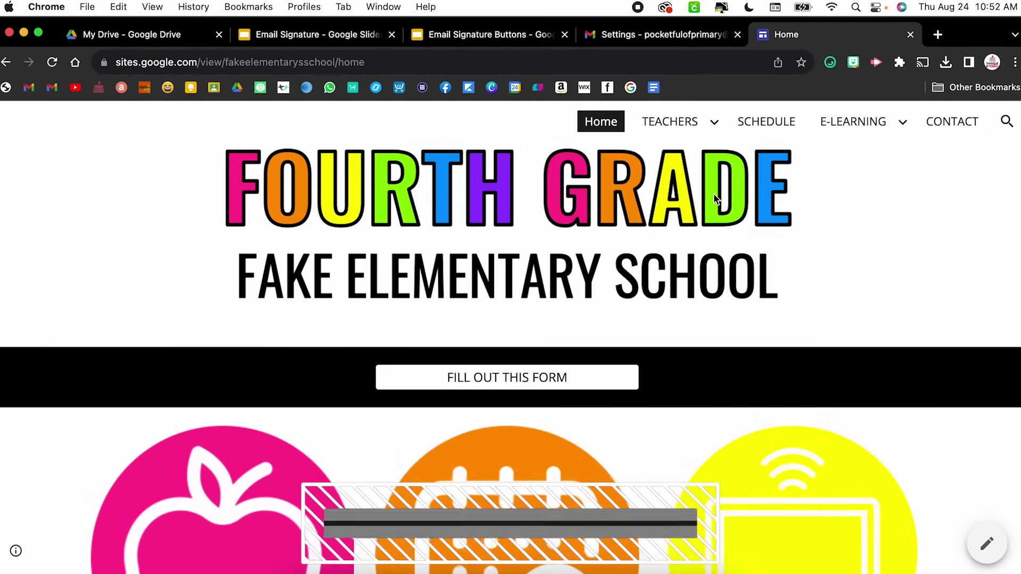
double_click(365, 62)
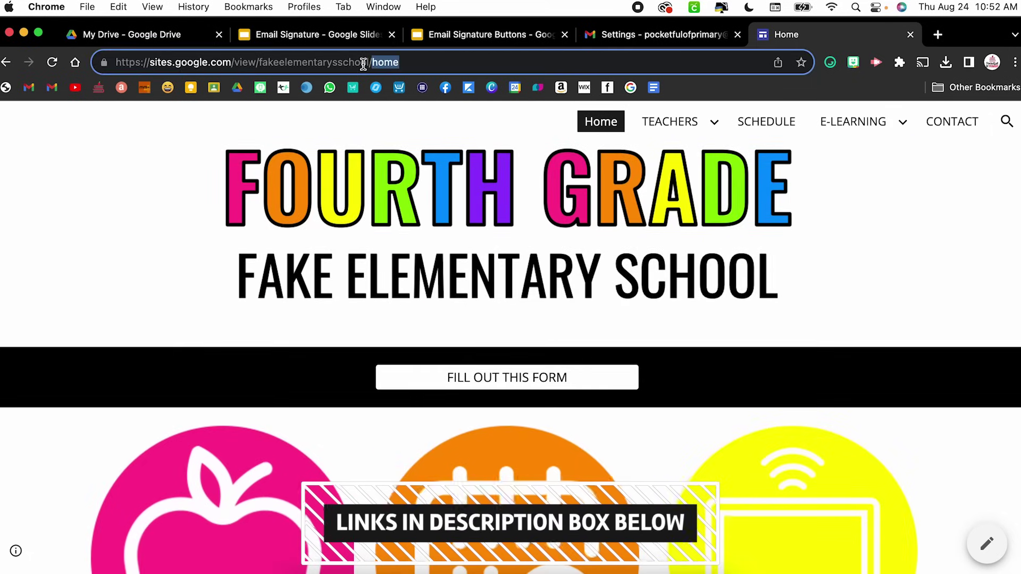
click(363, 63)
right_click(363, 62)
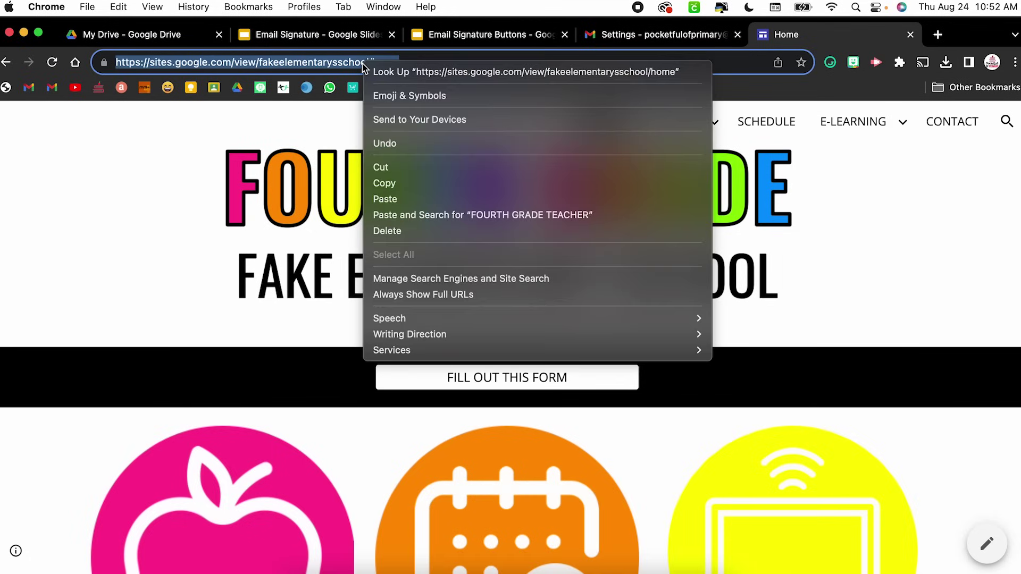
click(384, 183)
Switch back to Gmail, link the button image to the copied site address and save the settings changes.
click(626, 35)
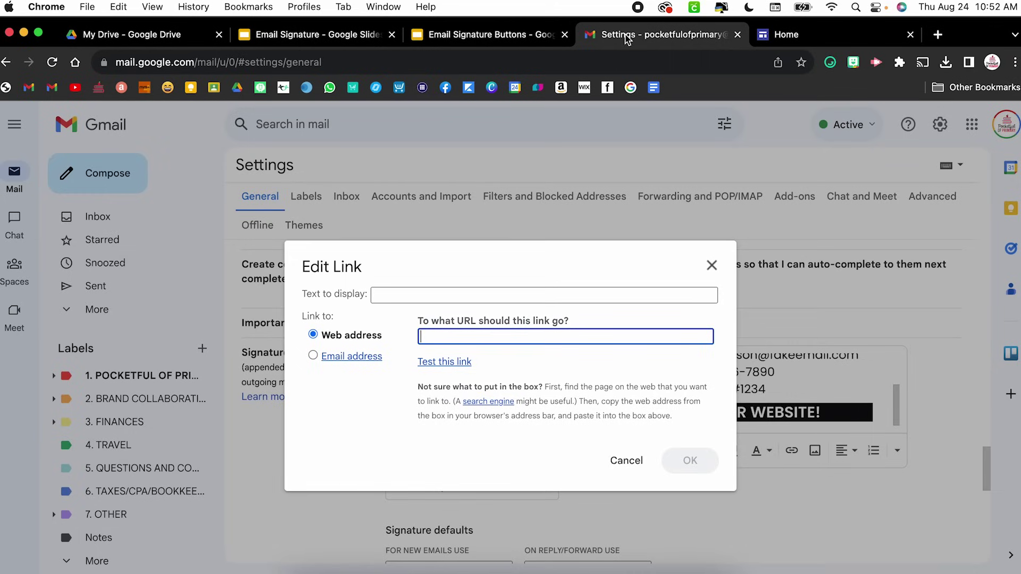
right_click(448, 341)
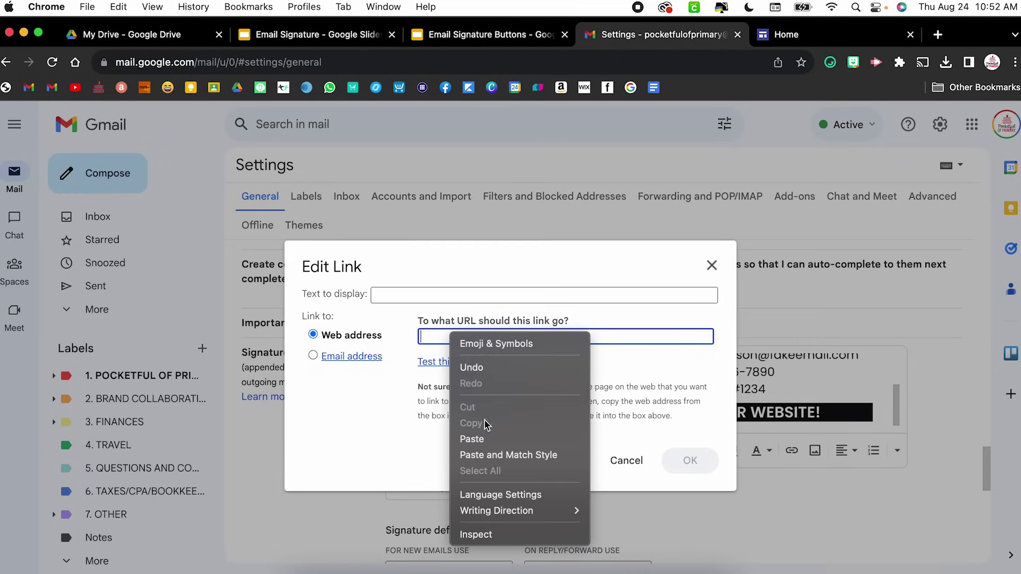
click(503, 442)
click(689, 460)
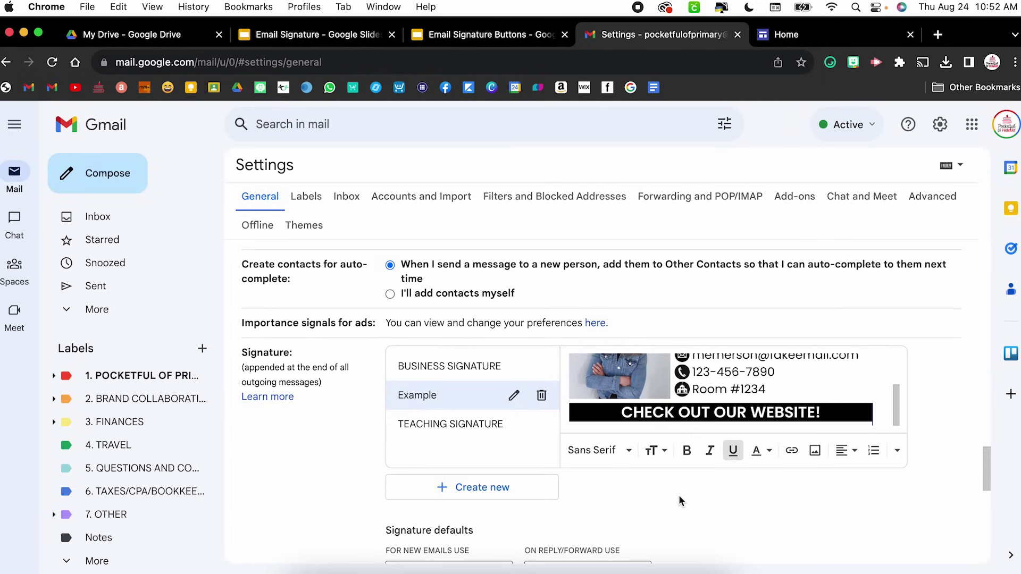
key(Return)
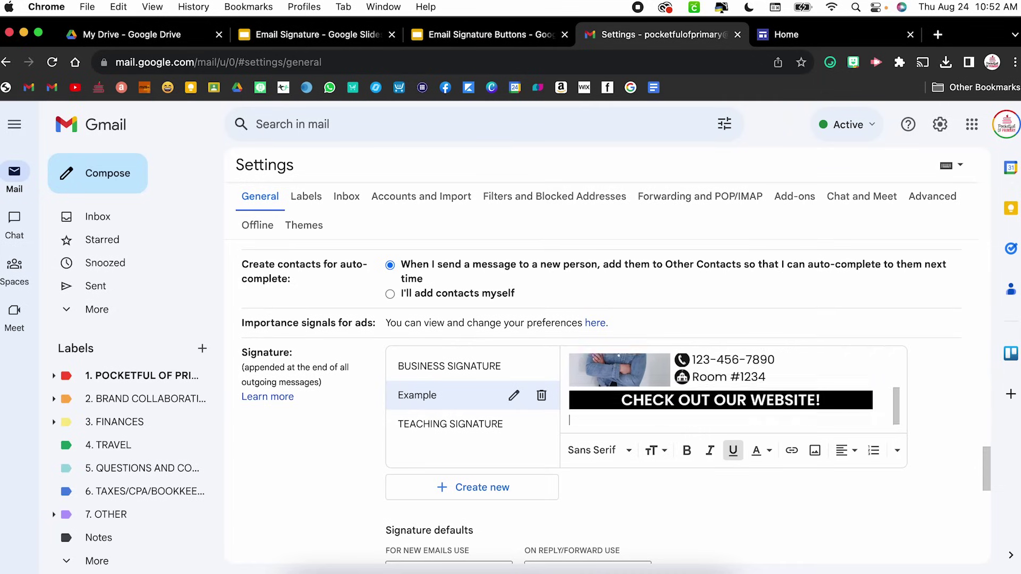
key(BackSpace)
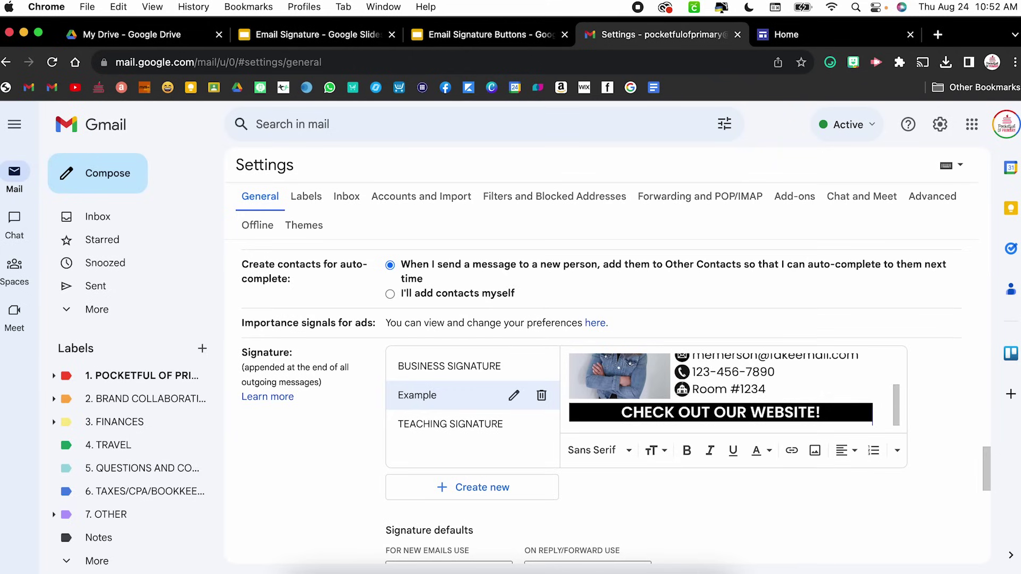
scroll(726, 451, down, 10)
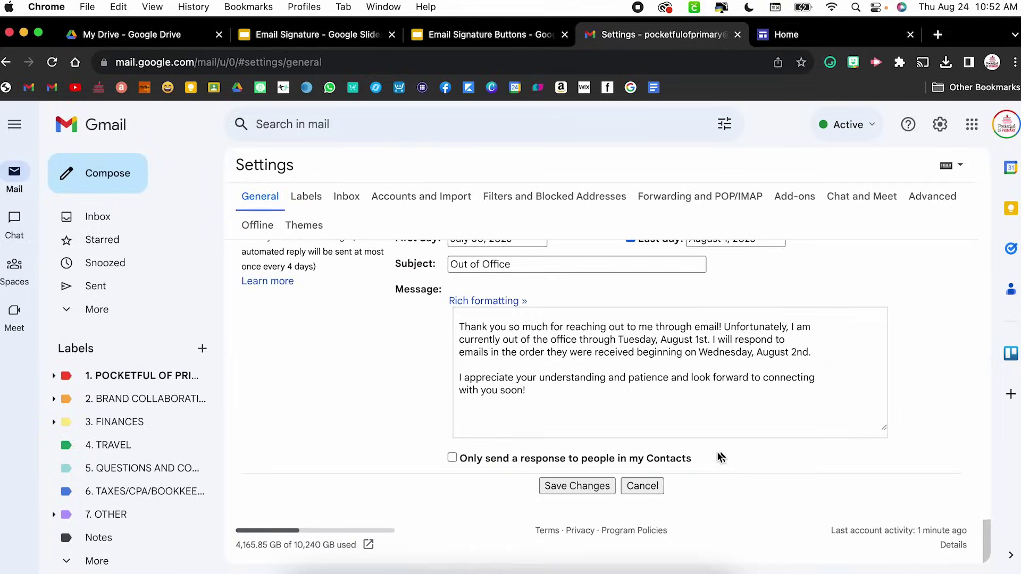
click(572, 486)
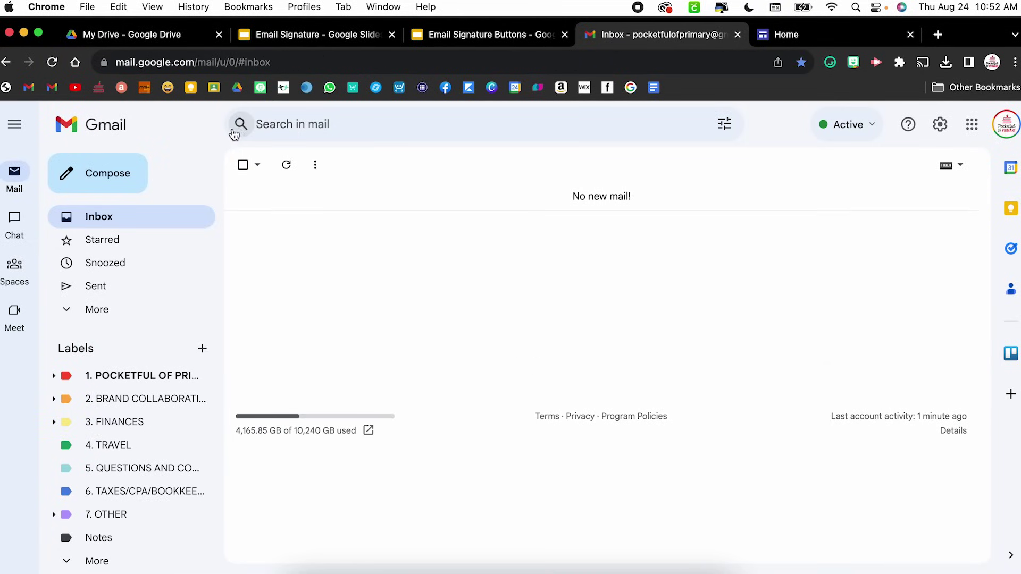
Start a new email message and switch its signature to Example.
click(123, 174)
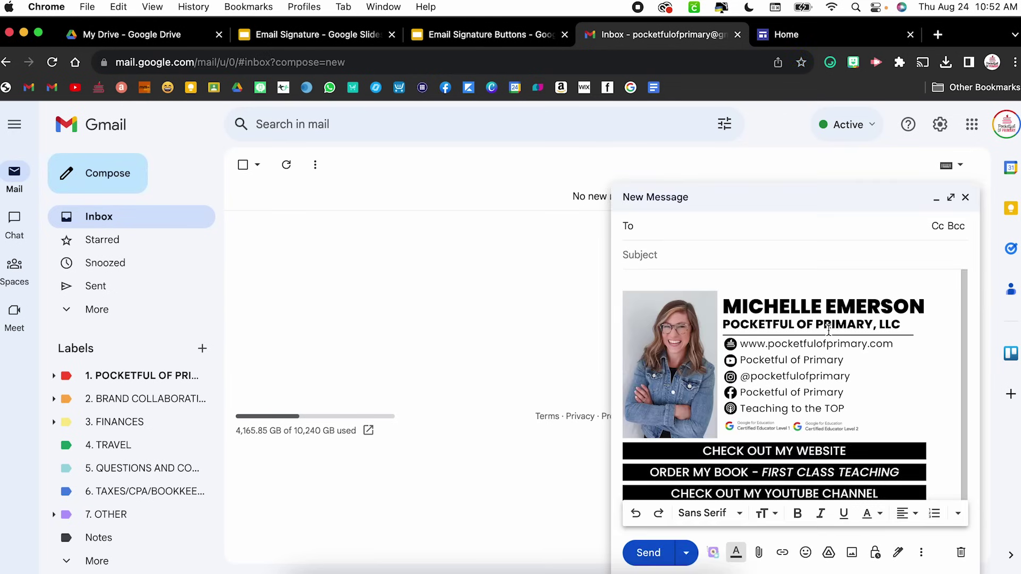
click(899, 553)
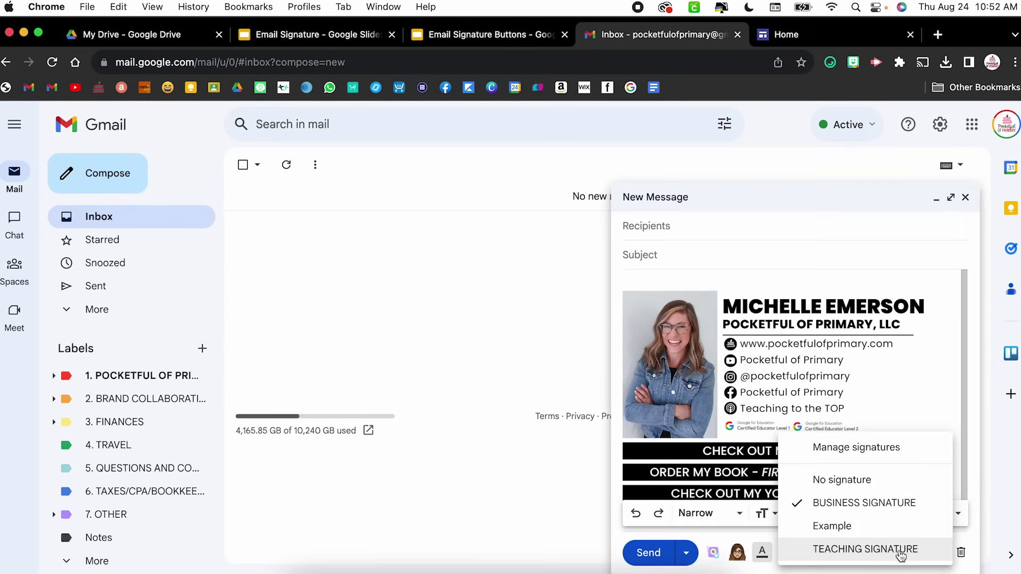
click(877, 530)
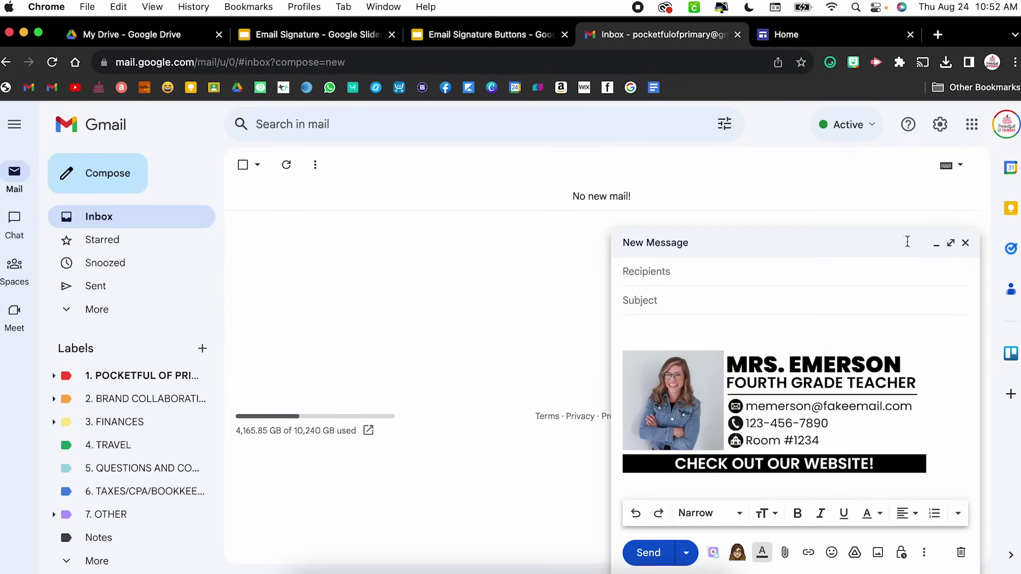
Enlarge the new message and test the "CHECK OUT OUR WEBSITE!" button by opening its link.
click(951, 243)
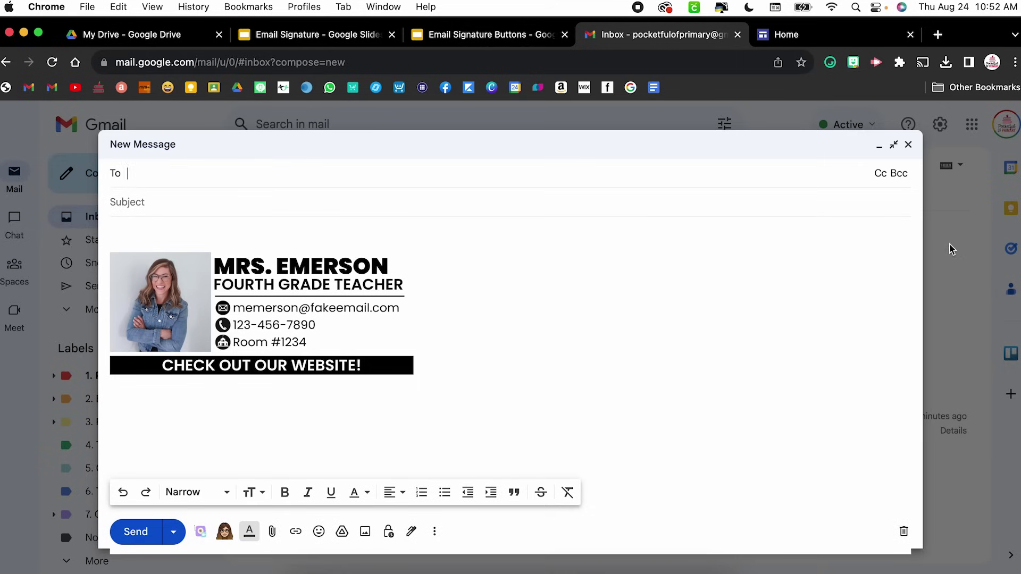
click(264, 371)
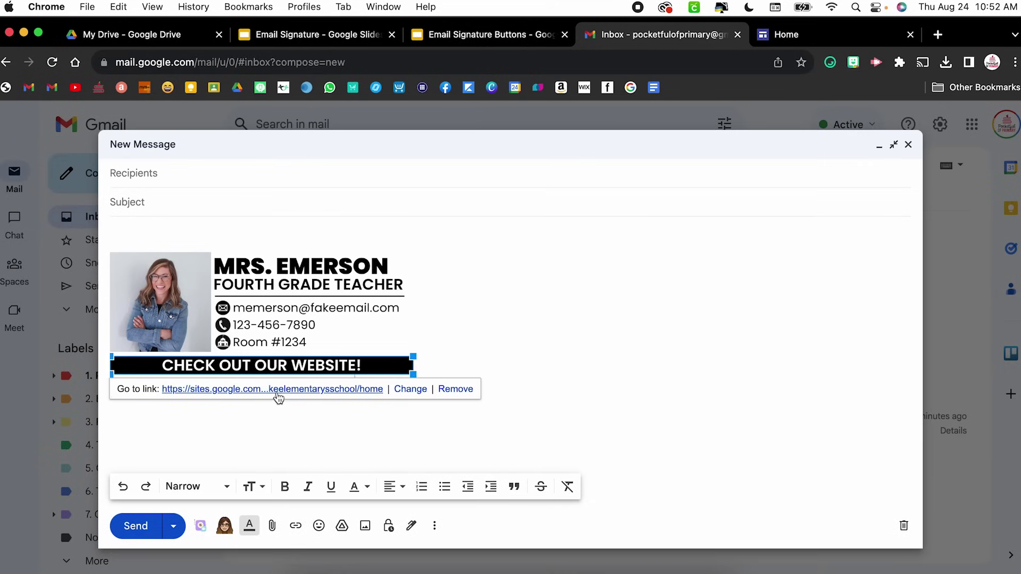
click(280, 391)
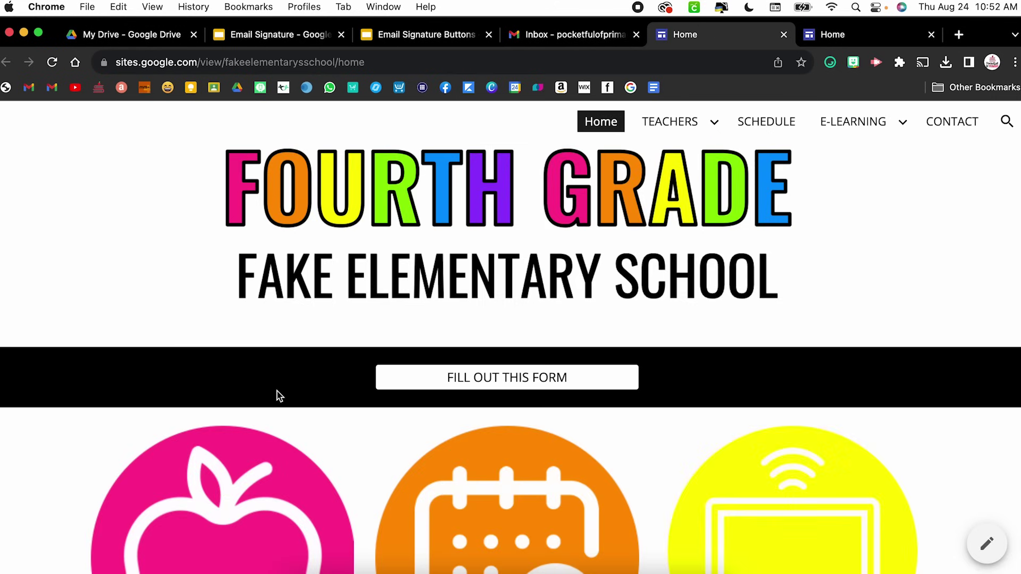